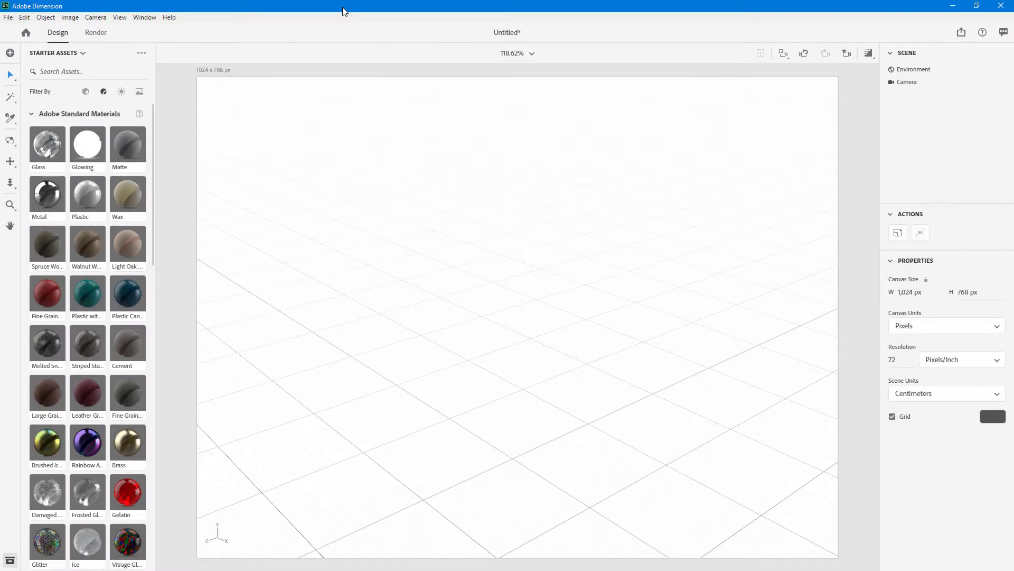
Step: Add a sphere from the basic shapes to the scene and apply the Matte standard material to it
left_click(85, 92)
left_click(128, 144)
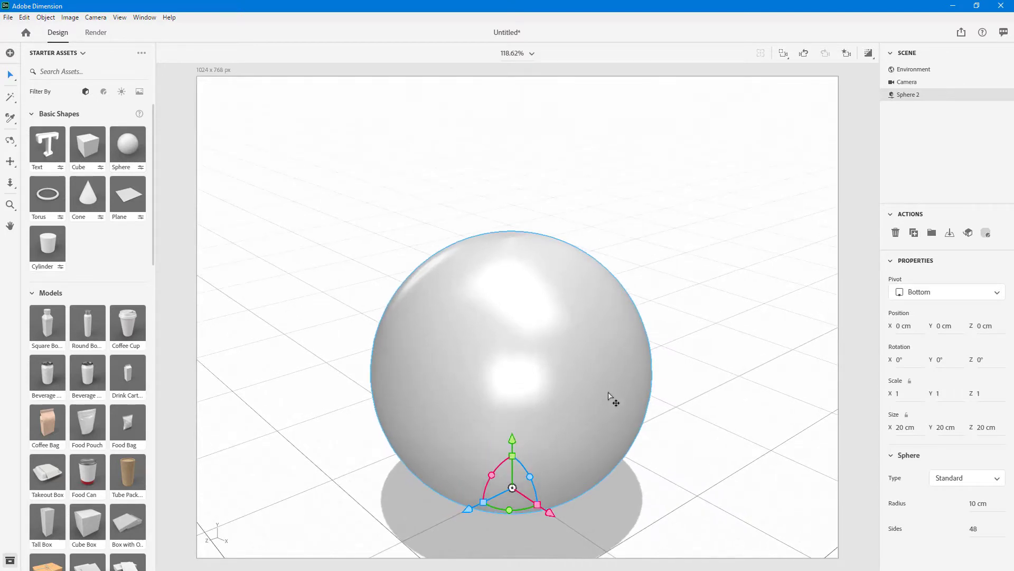
middle_click_drag(656, 324, 638, 271)
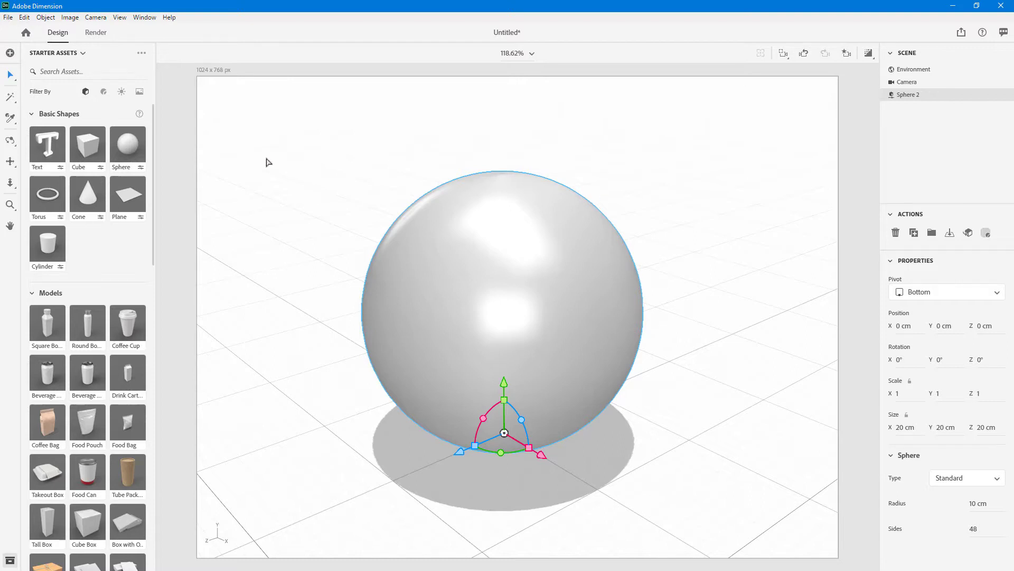
left_click(103, 93)
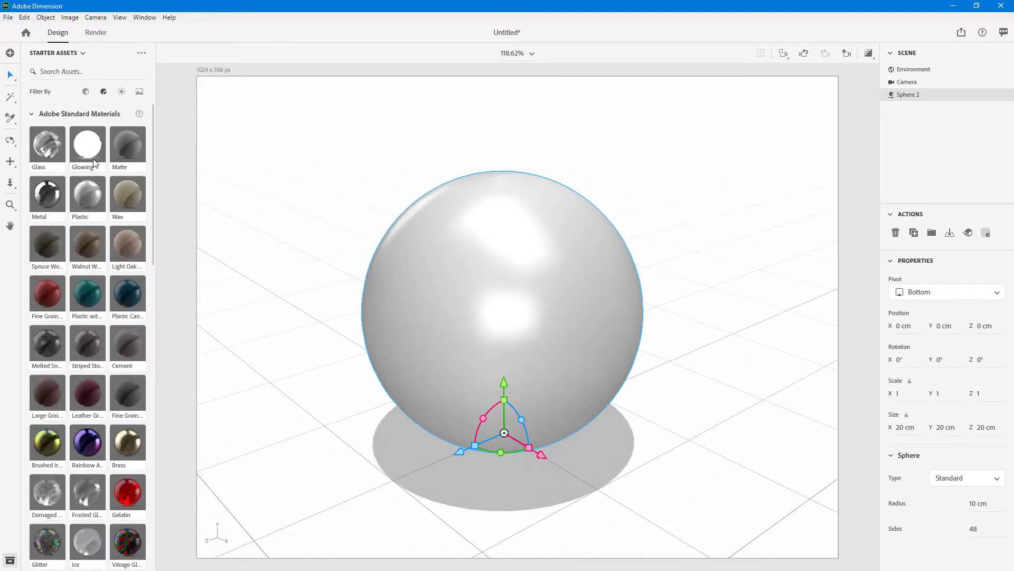
left_click(129, 153)
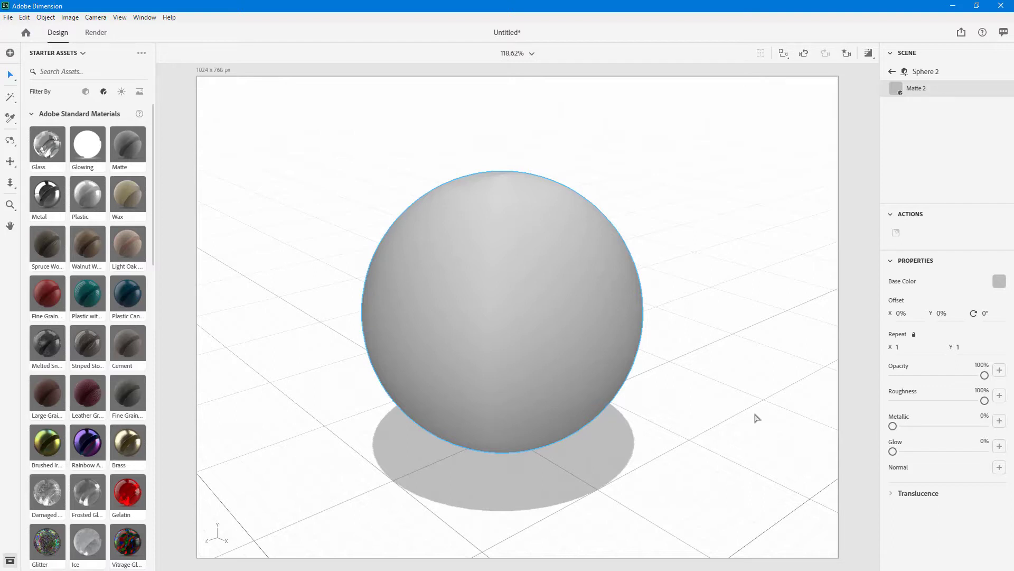
Step: Switch to the browser and open the grey diamond-plate image from needpix.com in the seamless metal texture results
key("alt+Tab")
key("alt+Tab")
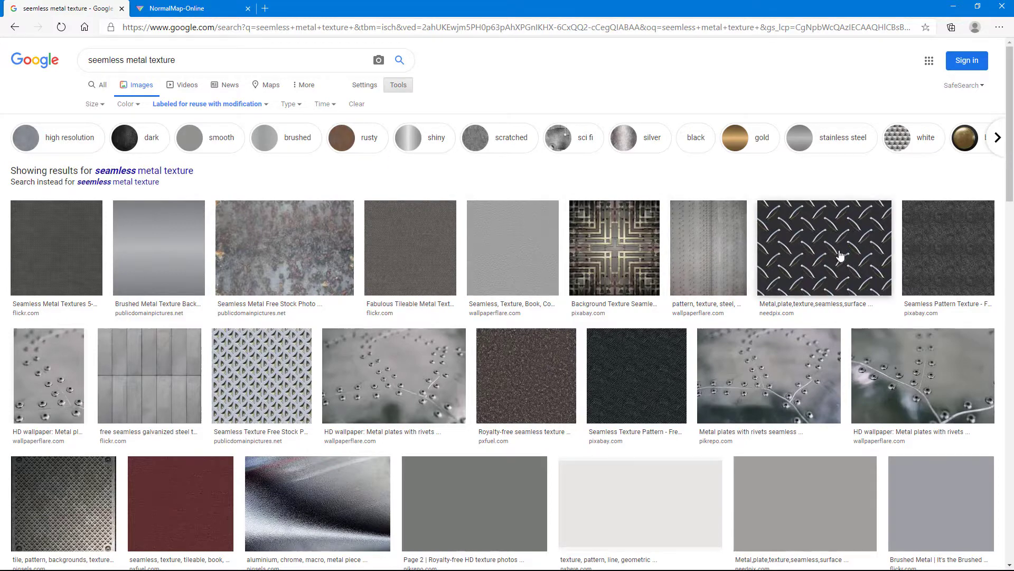
scroll(279, 255, "down", 7)
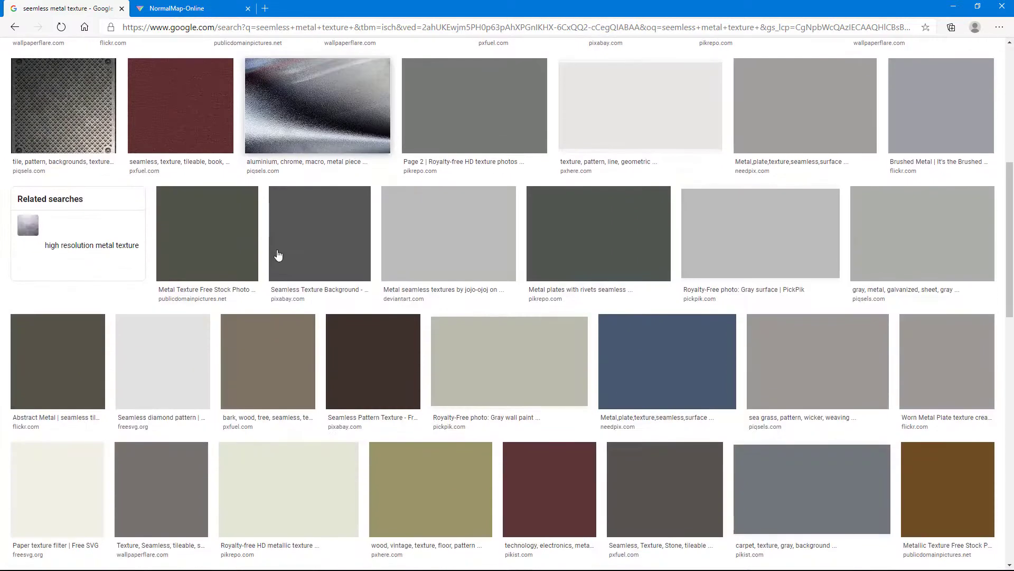
scroll(268, 270, "down", 2)
scroll(268, 269, "up", 3)
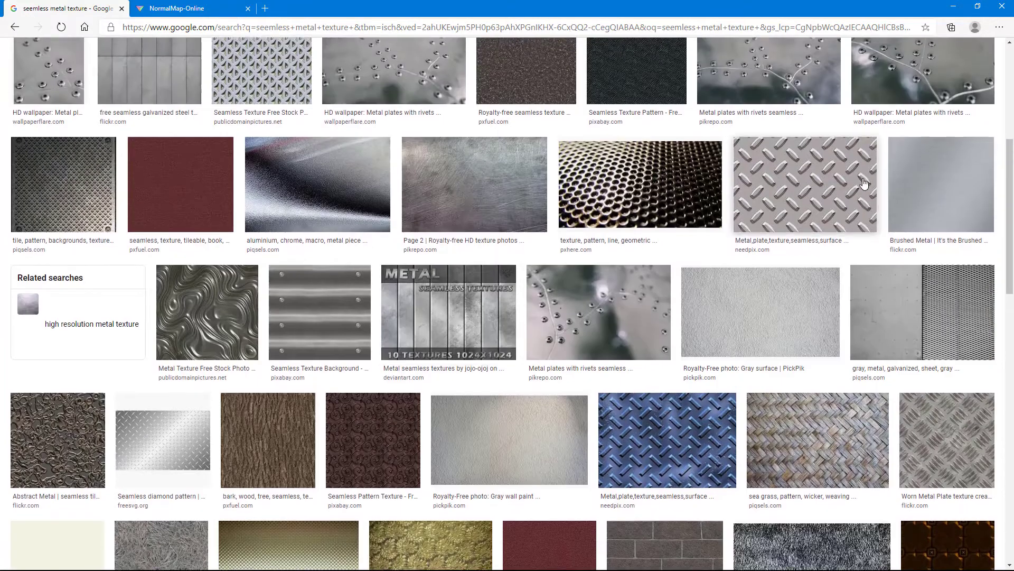
left_click(826, 176)
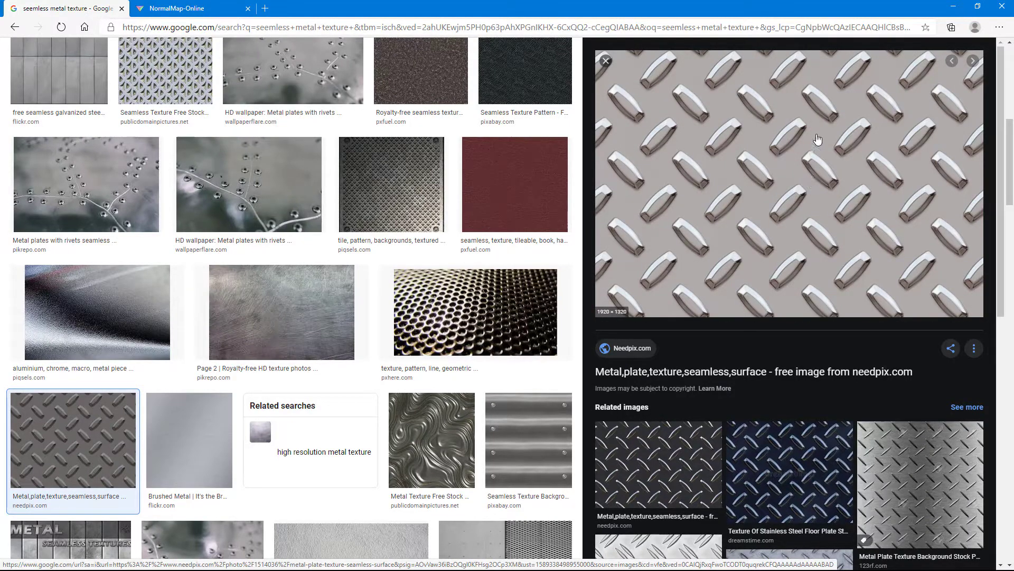
Step: Save the previewed diamond-plate image to the Desktop as the JPEG file metal-plate-2
right_click(795, 128)
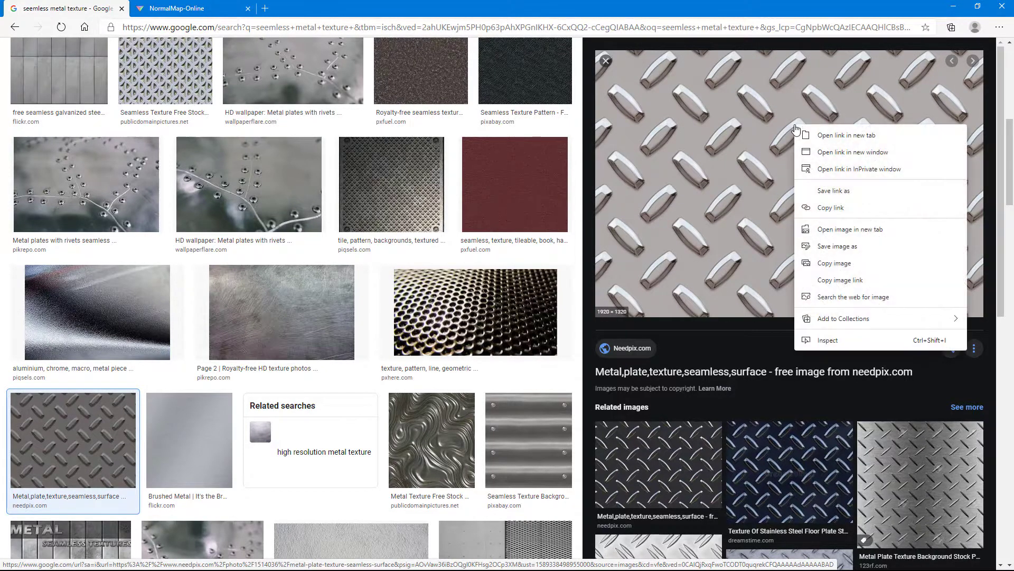
left_click(838, 246)
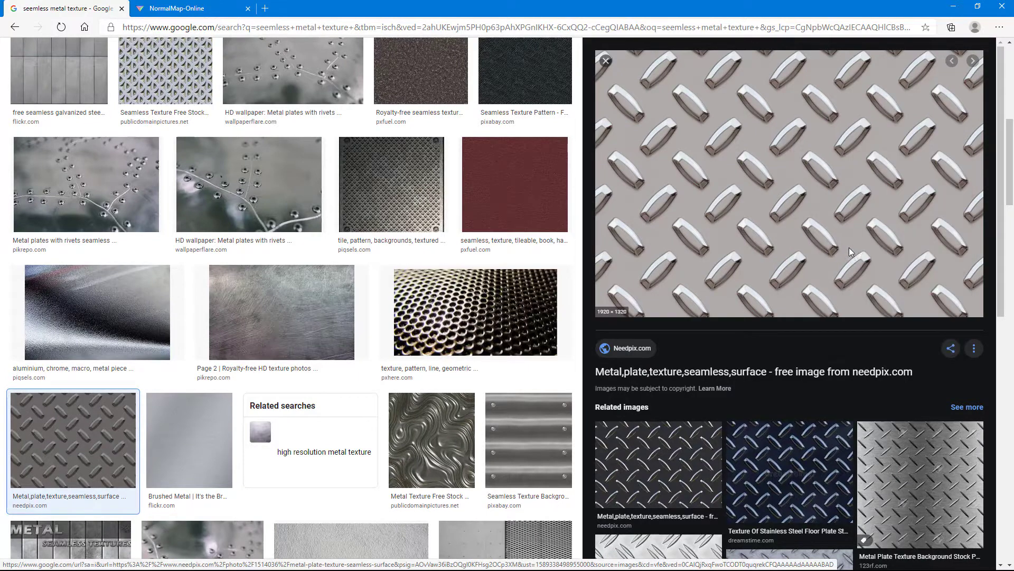
left_click(44, 104)
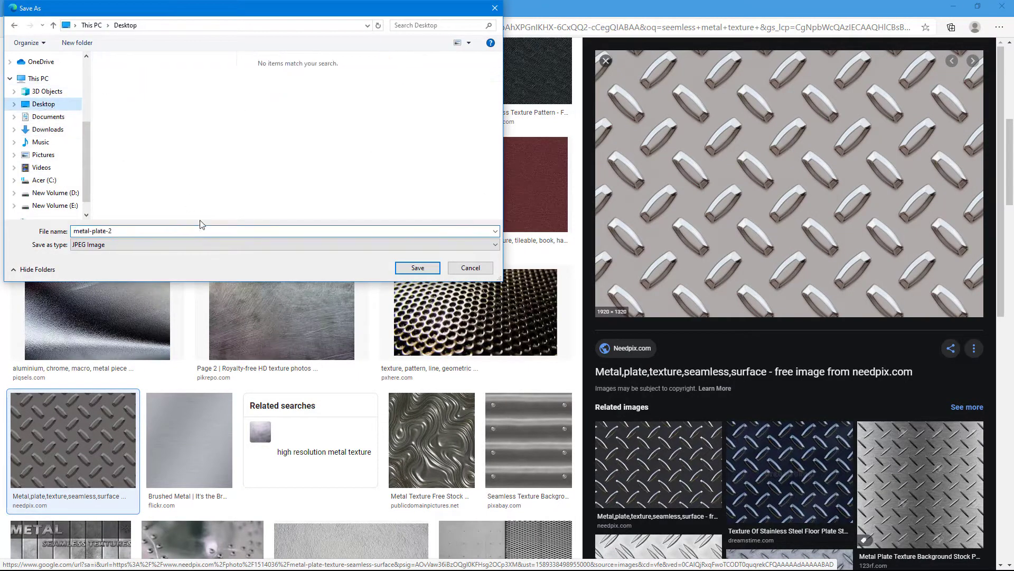
left_click(417, 268)
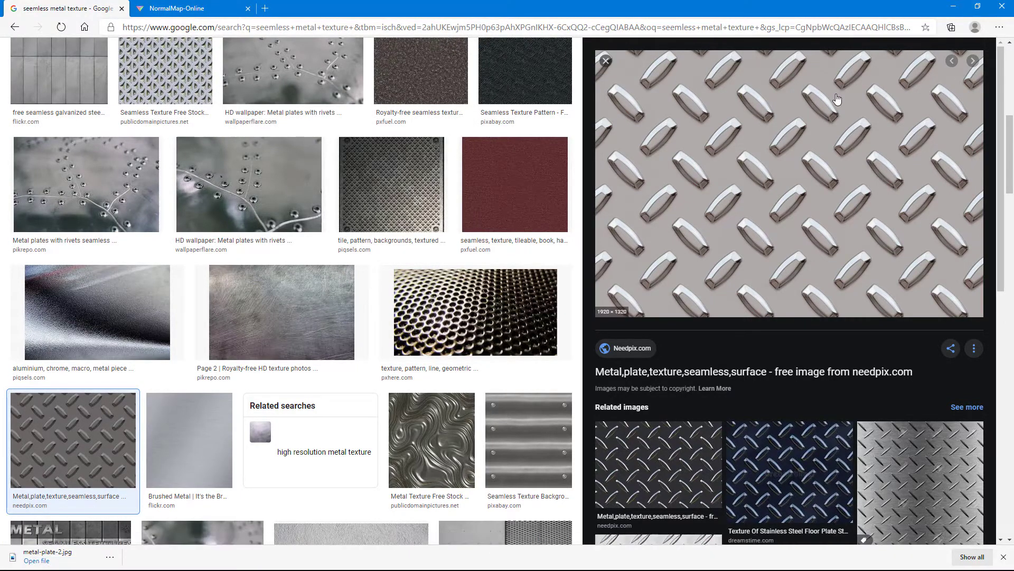
Step: Switch back to Adobe Dimension and load metal-plate-2 from the Desktop as the base color image of the sphere's Matte material
key("alt+Tab")
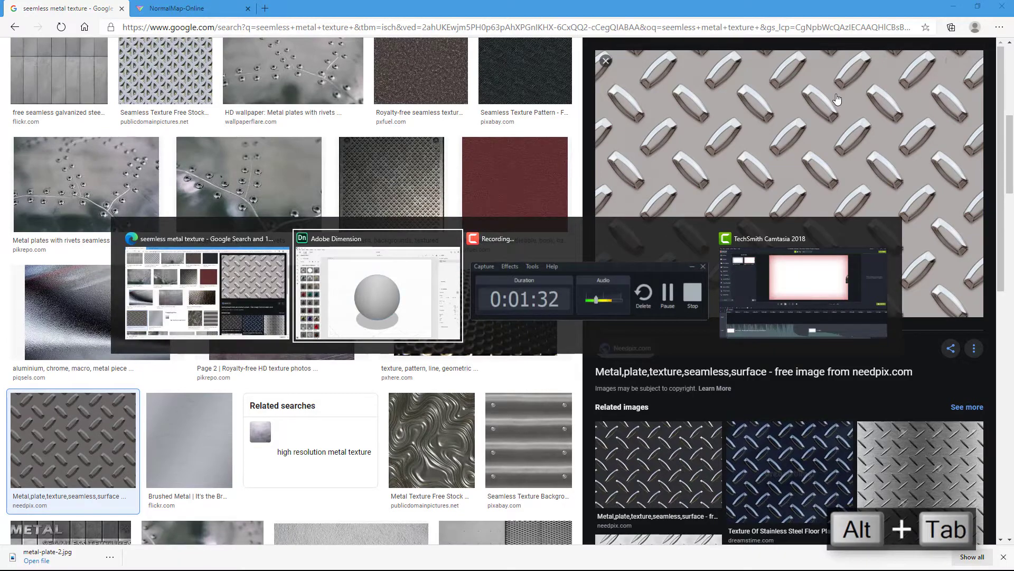
key("alt+Tab")
key("alt+Tab")
key("alt+Tab")
key("alt+Tab")
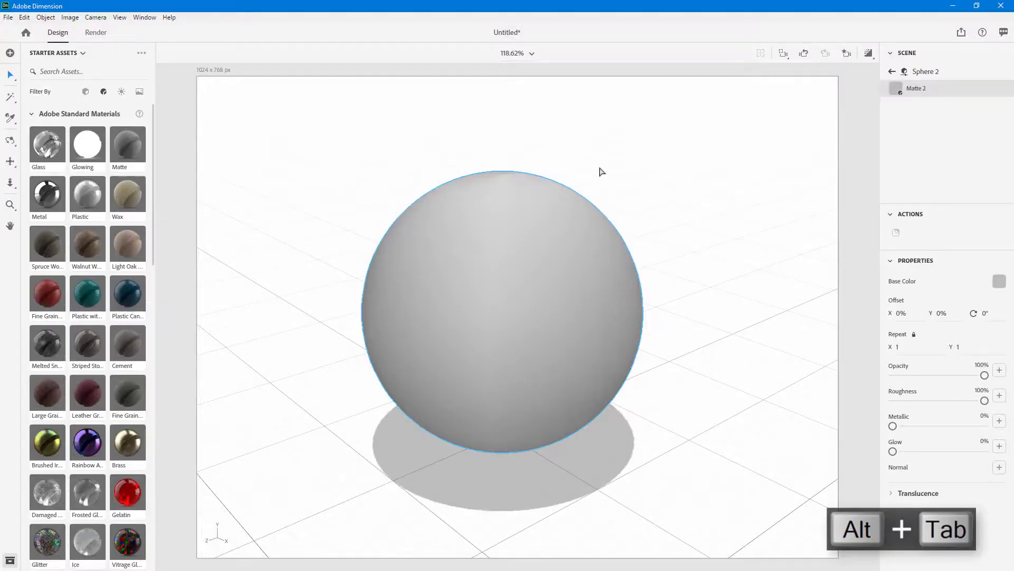
left_click(566, 335)
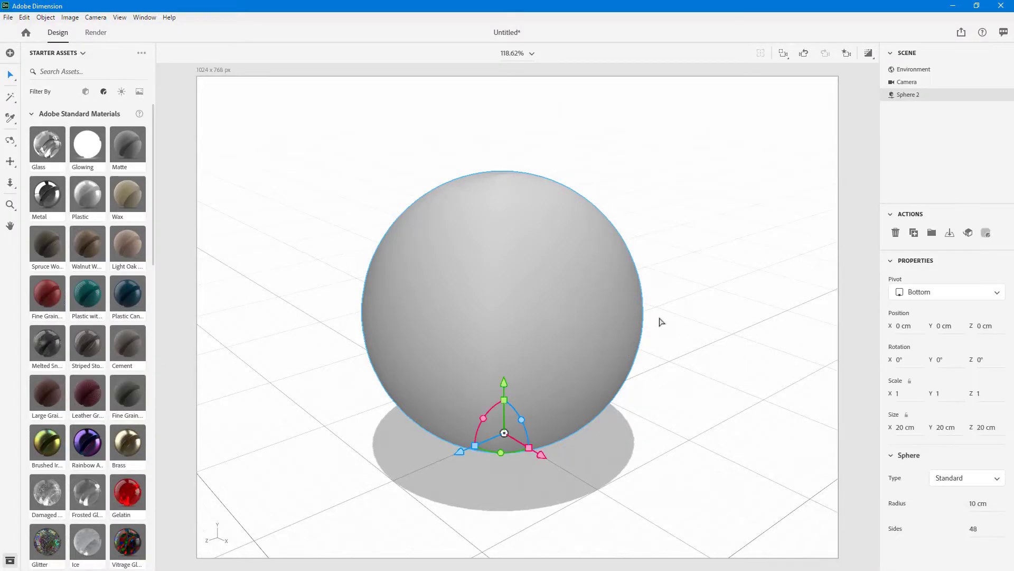
left_click(607, 317)
left_click(999, 280)
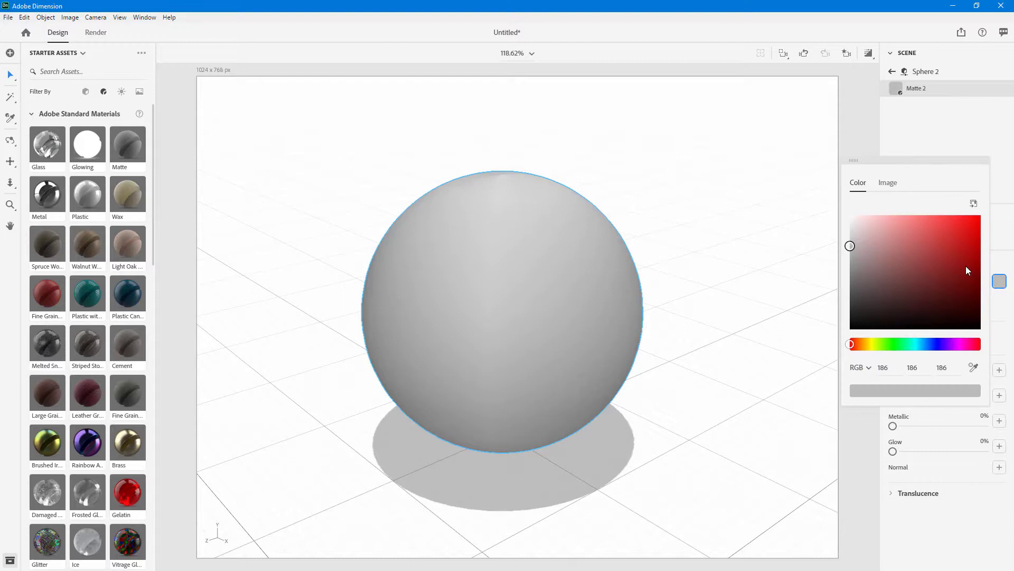
left_click(885, 186)
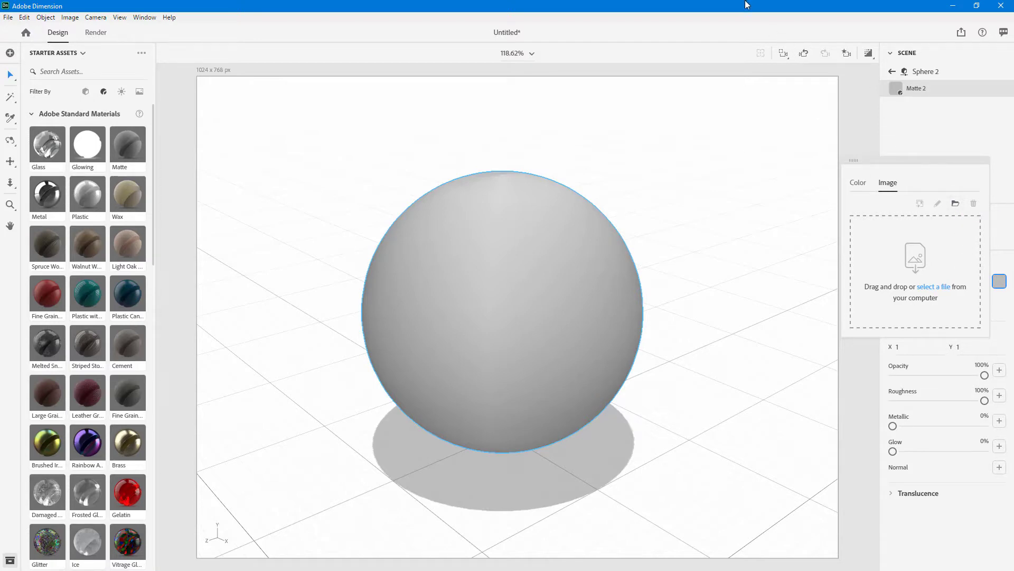
left_click_drag(746, 4, 705, 3)
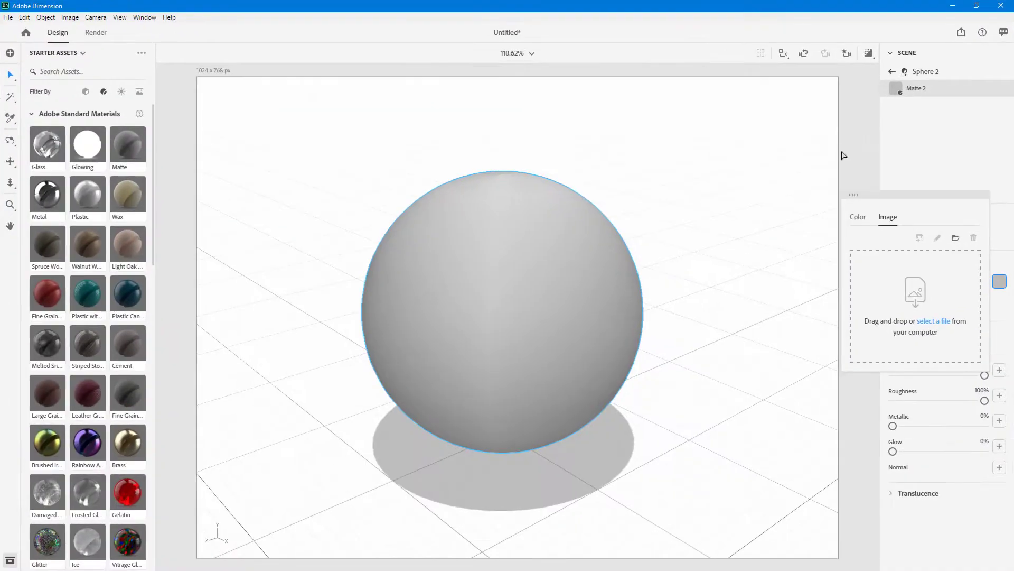
left_click(956, 239)
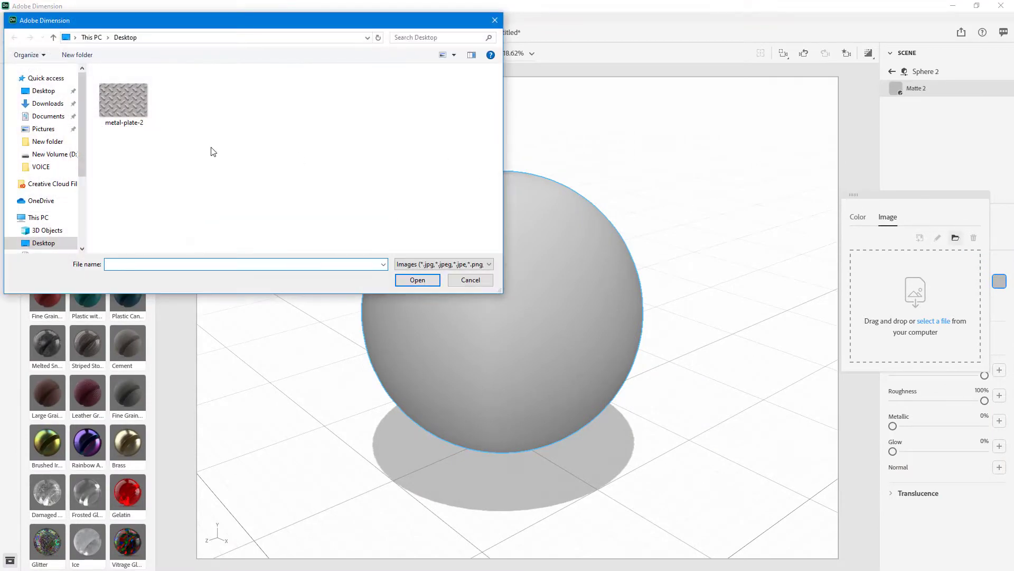
left_click(135, 95)
double_click(134, 95)
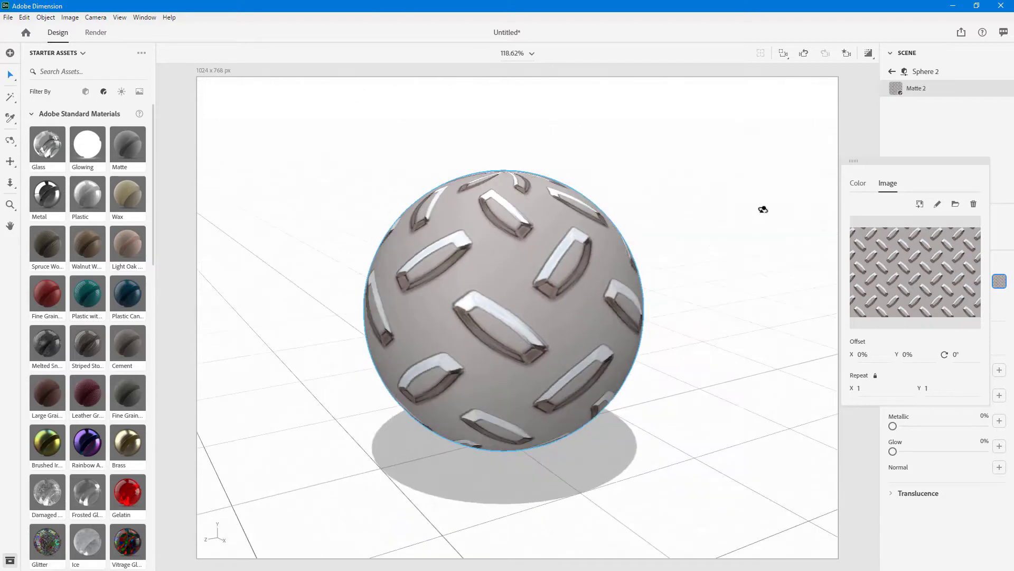
Step: Tile the base color image with a repeat of 10.2 in X and Y, offsets of 31% and 14%, and a -108° rotation
left_click(867, 390)
type("10")
left_click(874, 288)
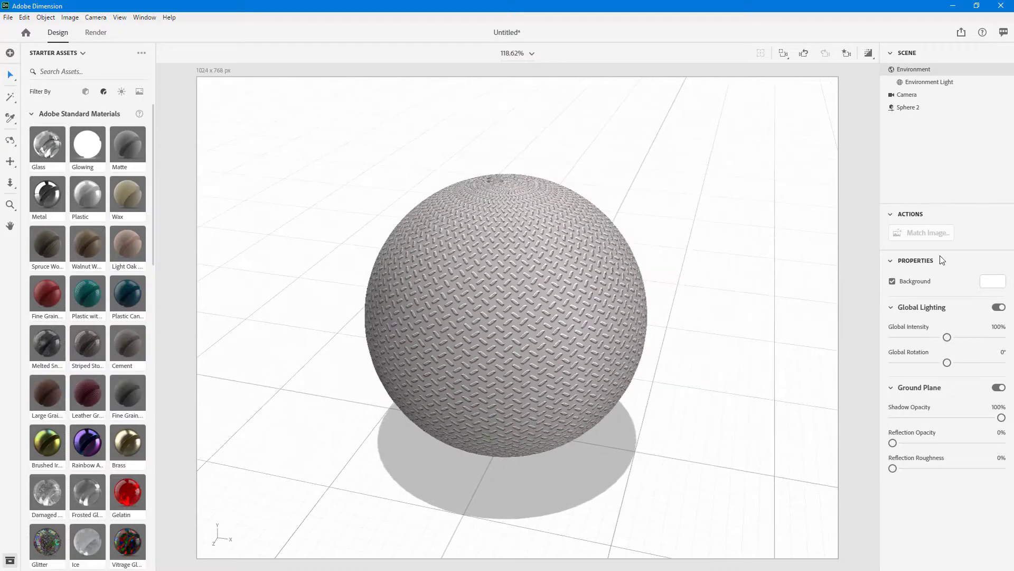
Step: Reopen the sphere's base color image settings and set the X and Y repeat to 0
left_click(542, 264)
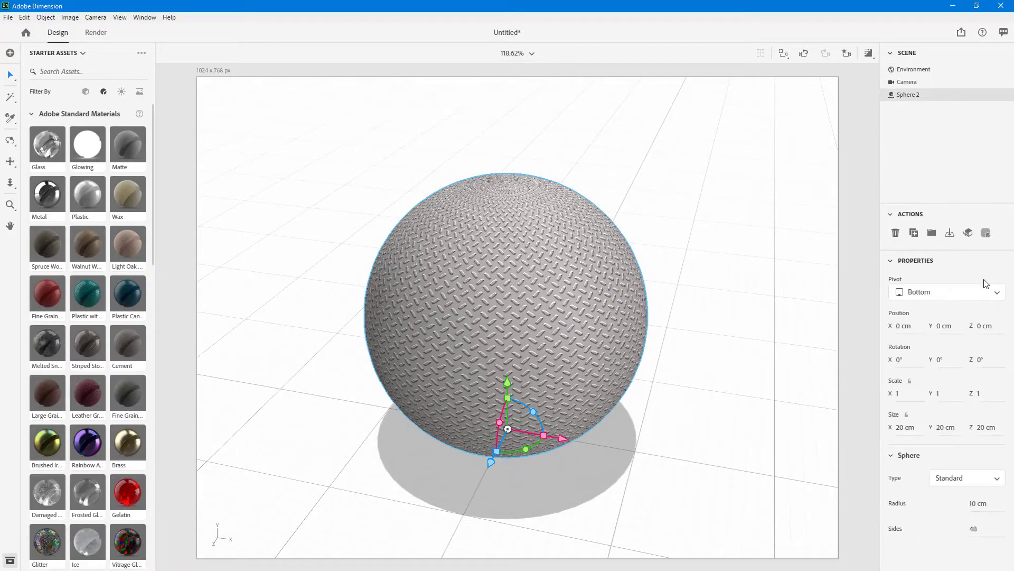
left_click(986, 233)
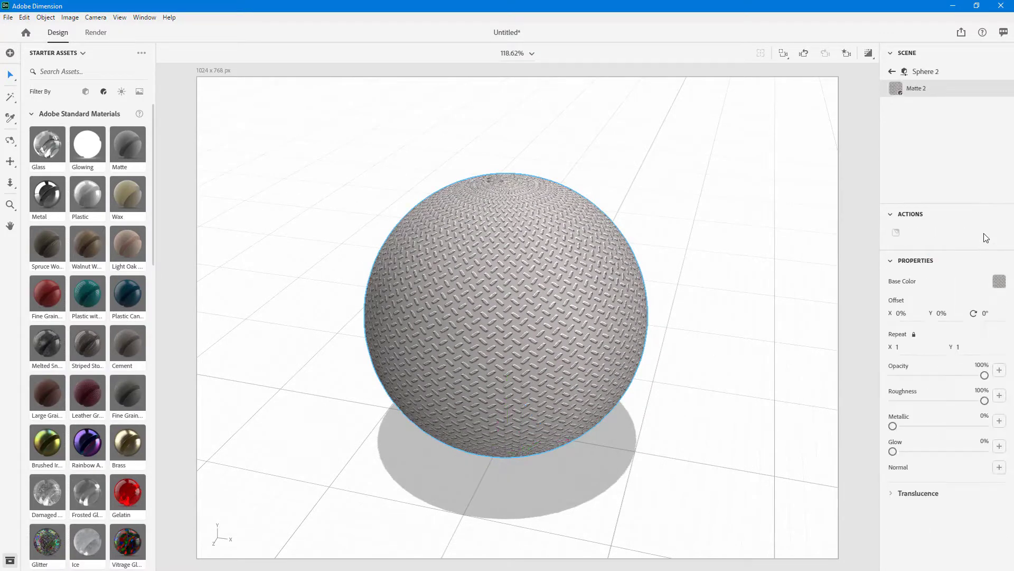
left_click(582, 268)
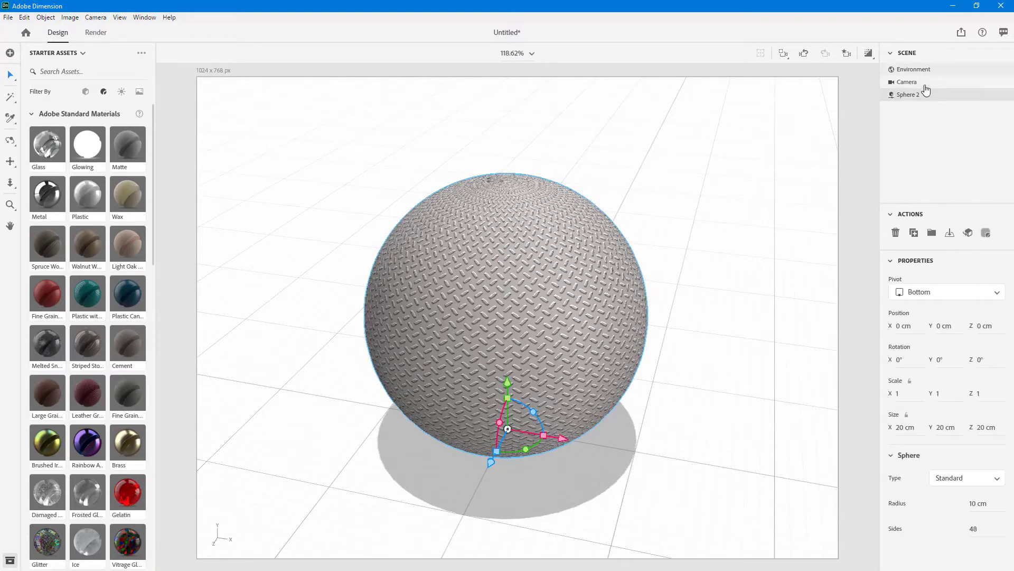
scroll(559, 212, "up", 3)
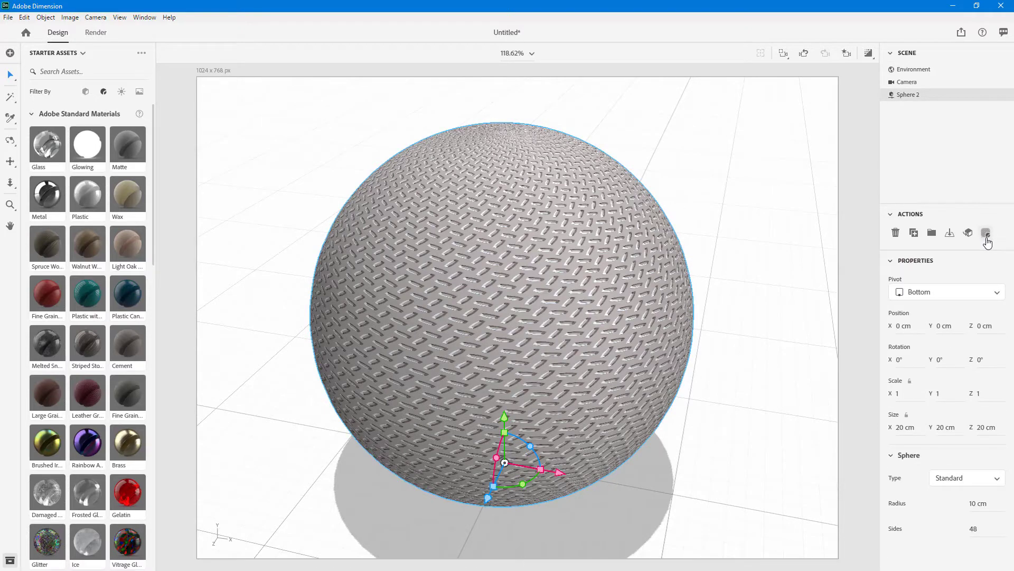
left_click(1000, 96)
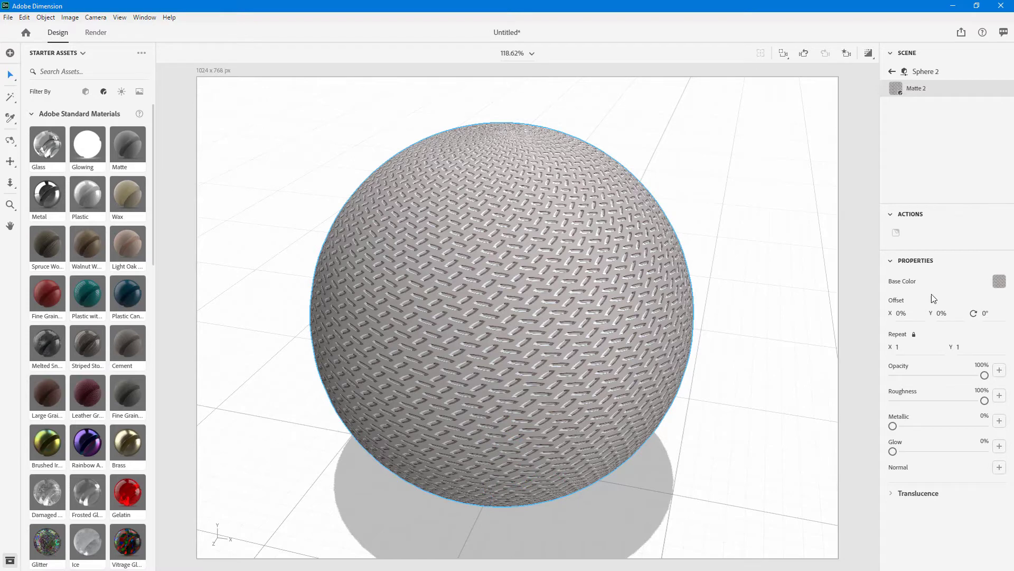
left_click(999, 281)
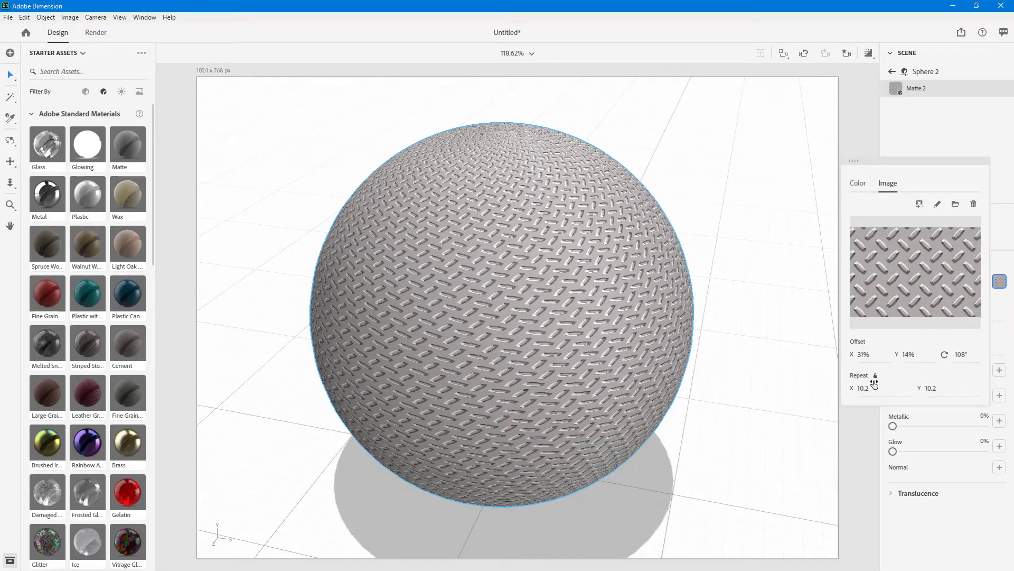
left_click(875, 387)
type("0")
left_click(926, 388)
type("0")
Step: Reset the base color image's X offset, Y offset and rotation to 0
left_click(865, 354)
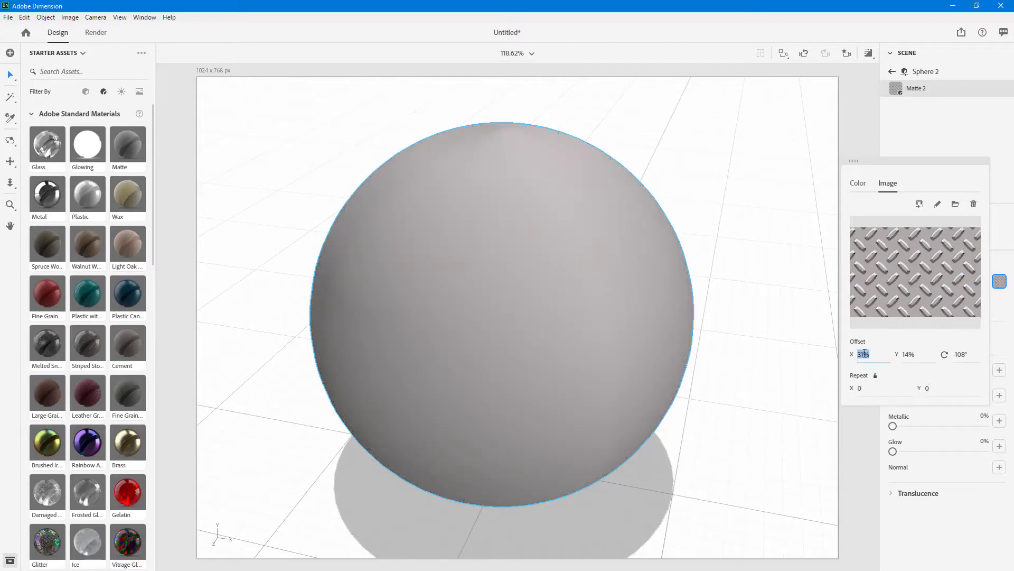
type("0")
left_click(909, 354)
type("0")
left_click(955, 355)
type("0")
key("Return")
Step: Remove the metal plate image from the material's base color and close the base color settings
left_click(973, 205)
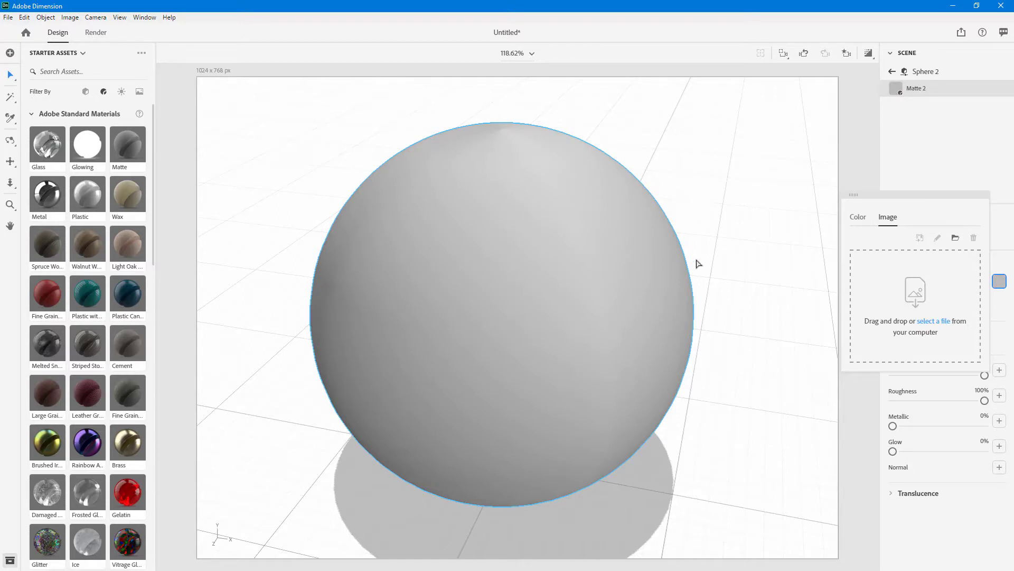
scroll(695, 263, "down", 3)
right_click_drag(692, 256, 720, 237)
left_click(999, 281)
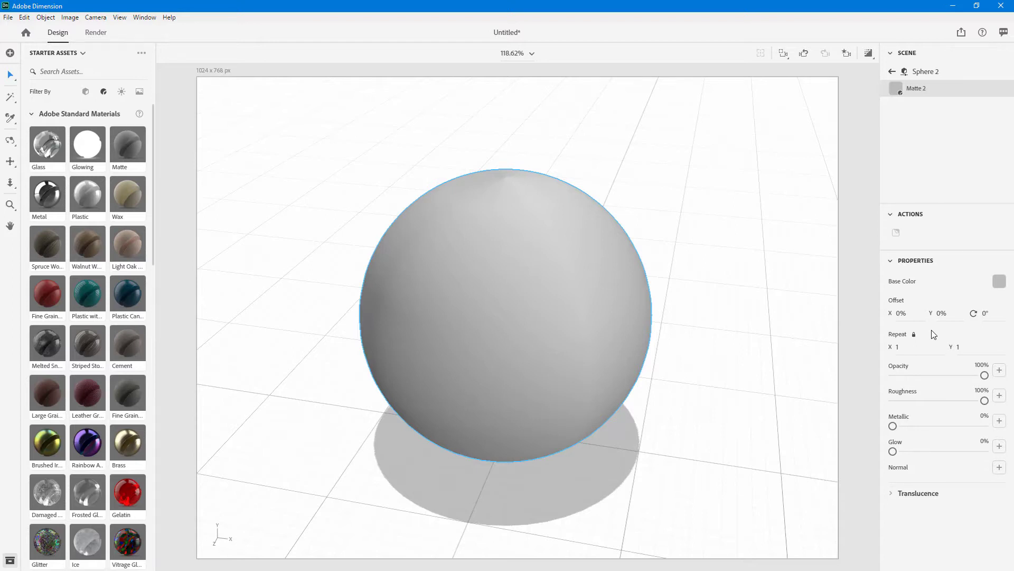
Step: Switch to NormalMap-Online in the browser and load metal-plate-2 from the Desktop as the height map
key("alt+Tab")
left_click(171, 9)
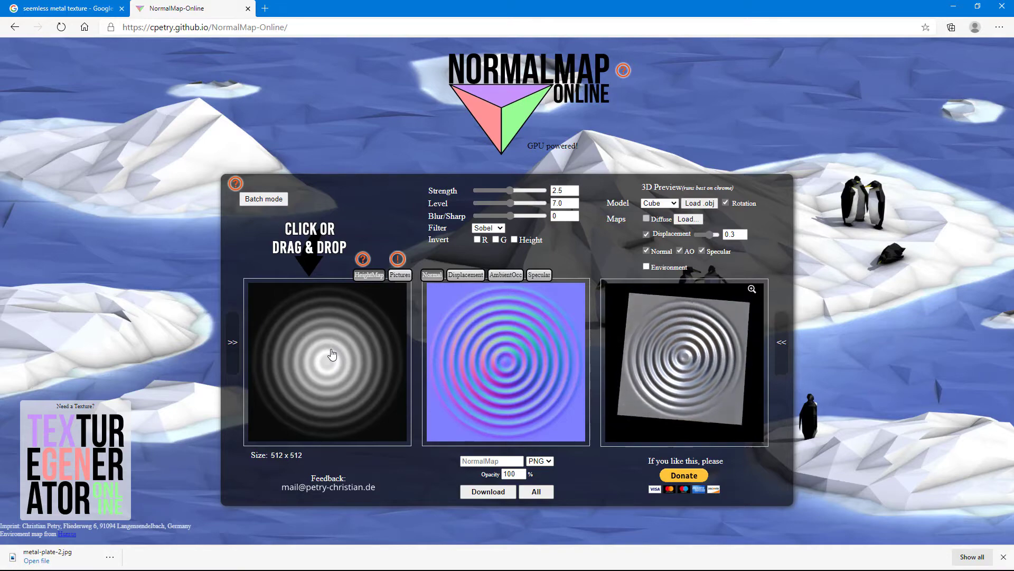
left_click(332, 354)
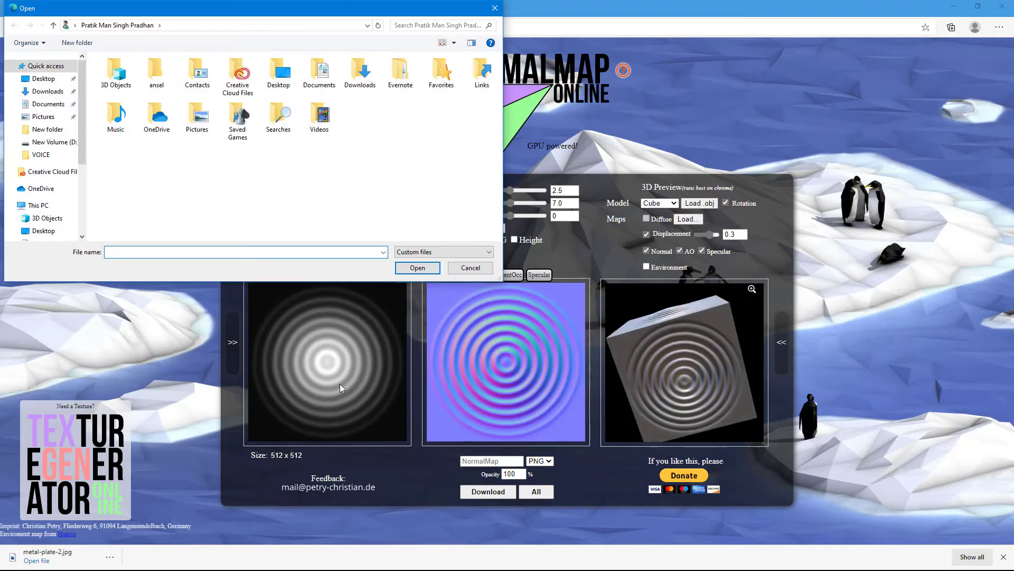
left_click(43, 78)
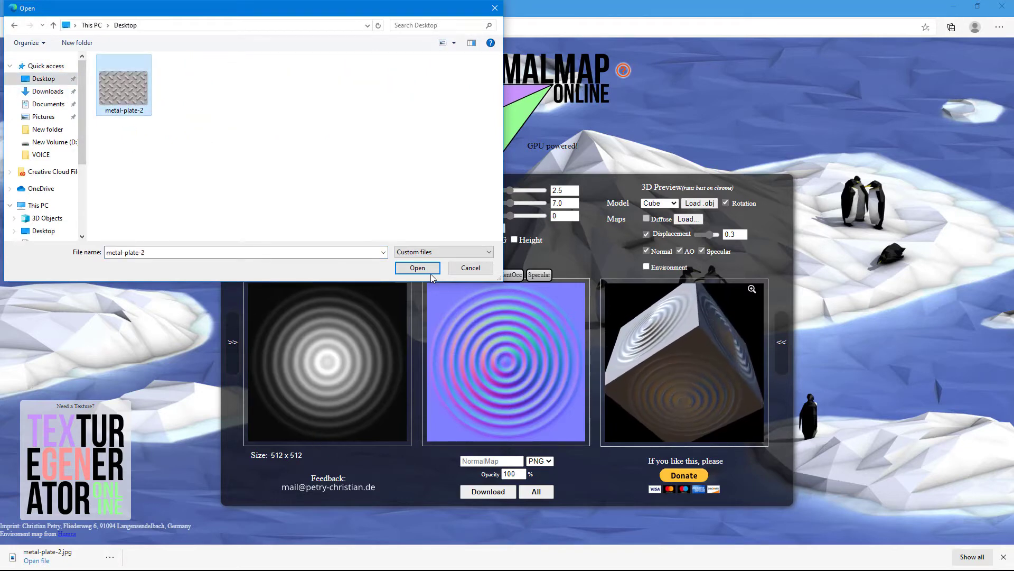
left_click(417, 268)
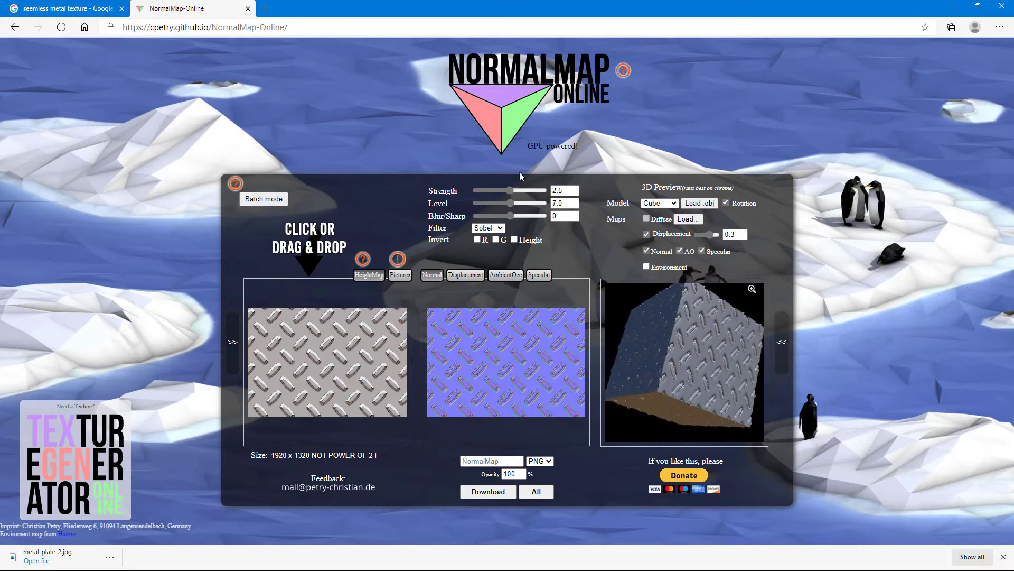
Step: Set the normal map's strength to 3.72 and its level to 7.2
left_click_drag(512, 194, 545, 203)
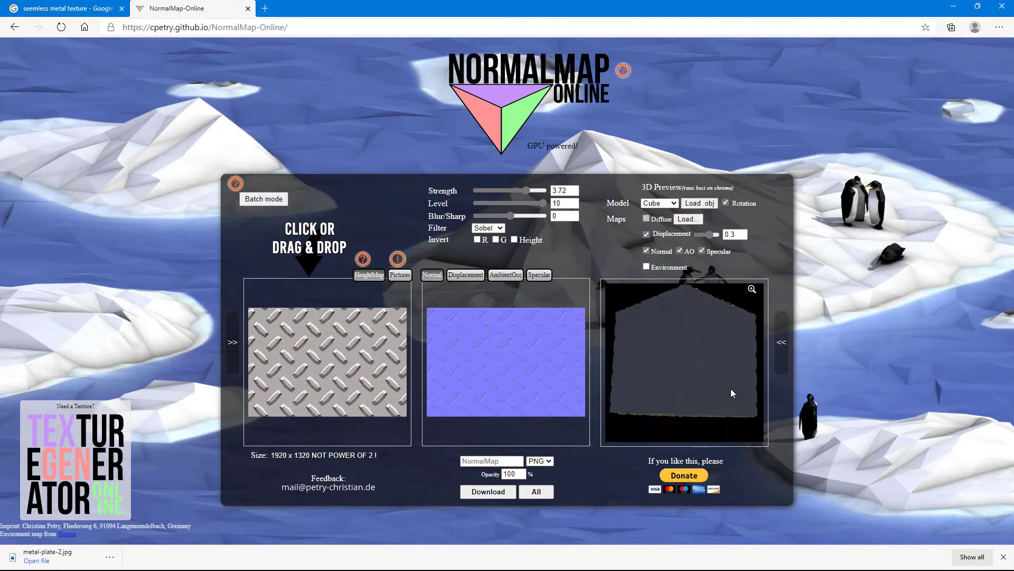
left_click_drag(543, 203, 509, 233)
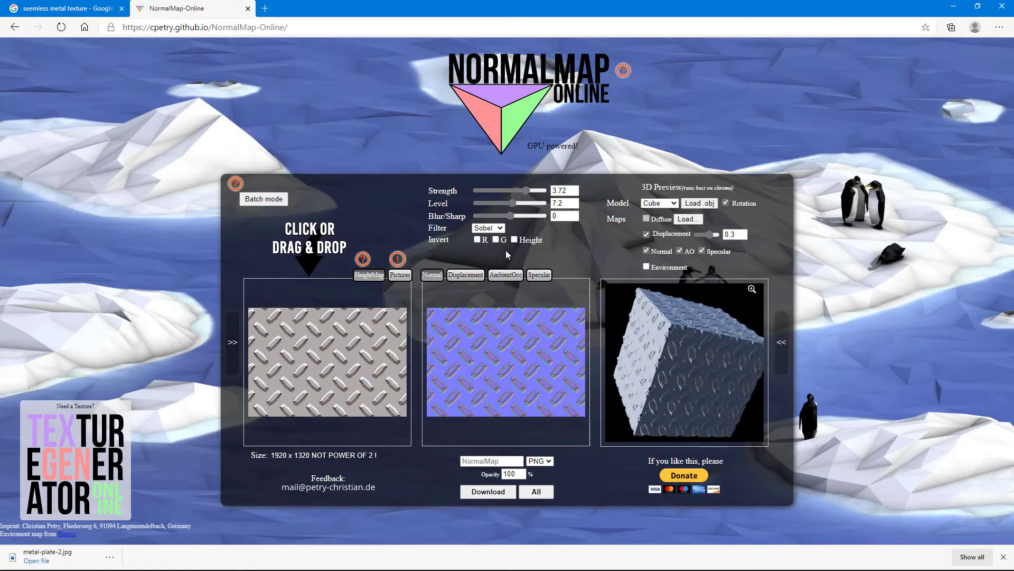
Step: Try the Scharr filter and the height inversion on the normal map, restoring Sobel and the uninverted height
left_click(488, 228)
left_click(489, 248)
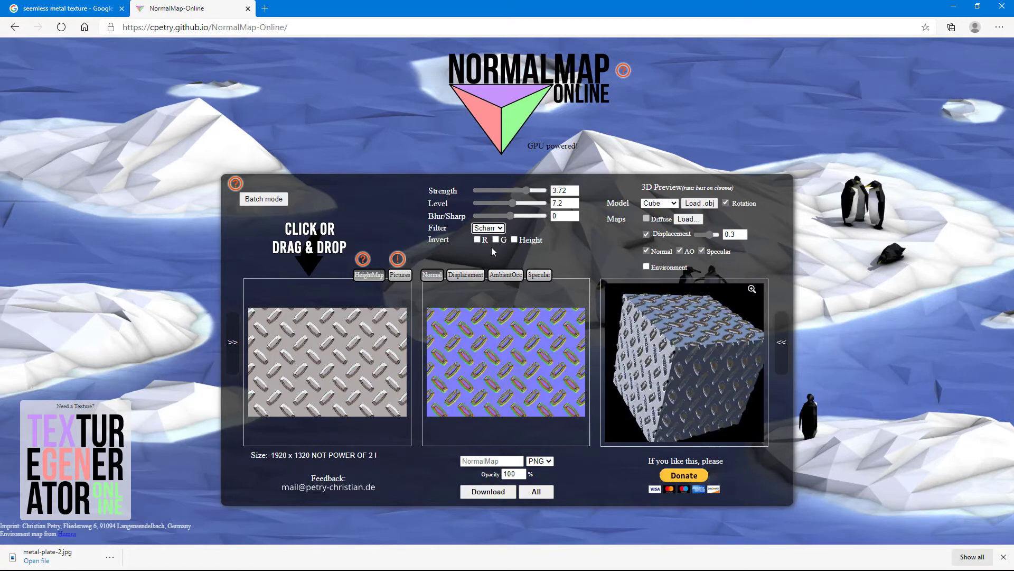
left_click(497, 237)
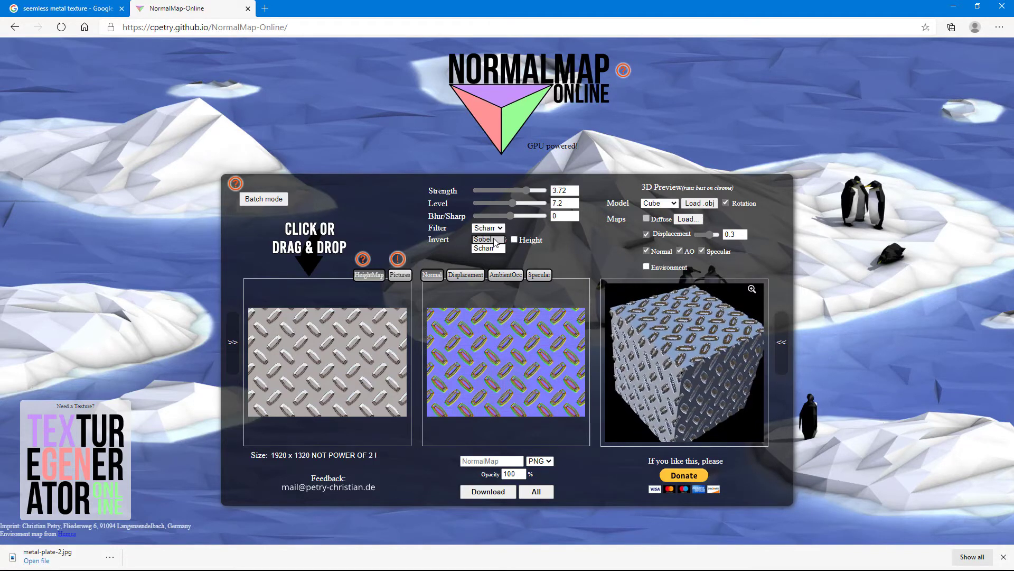
left_click(477, 239)
left_click(478, 240)
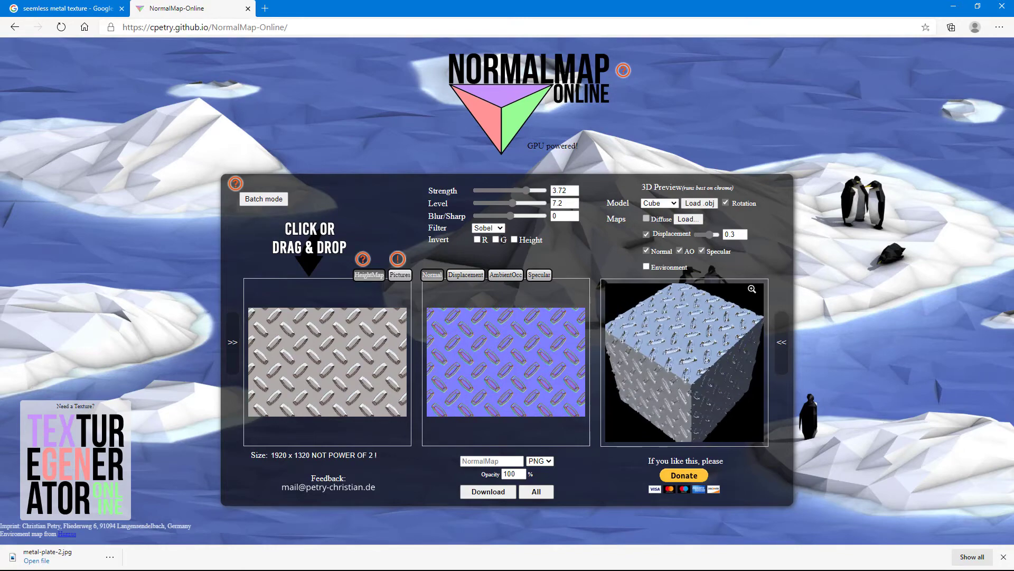
left_click(514, 240)
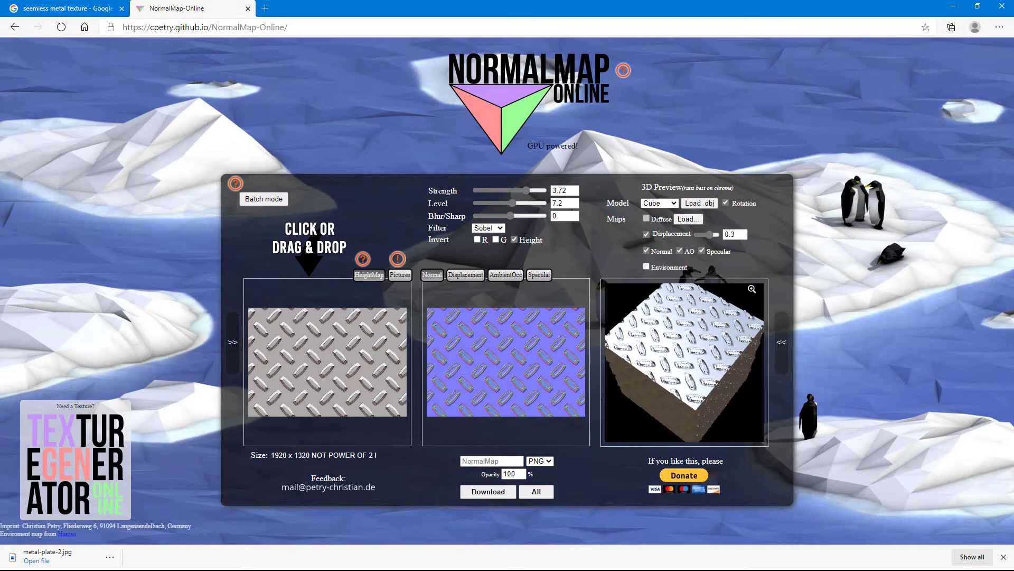
left_click(514, 239)
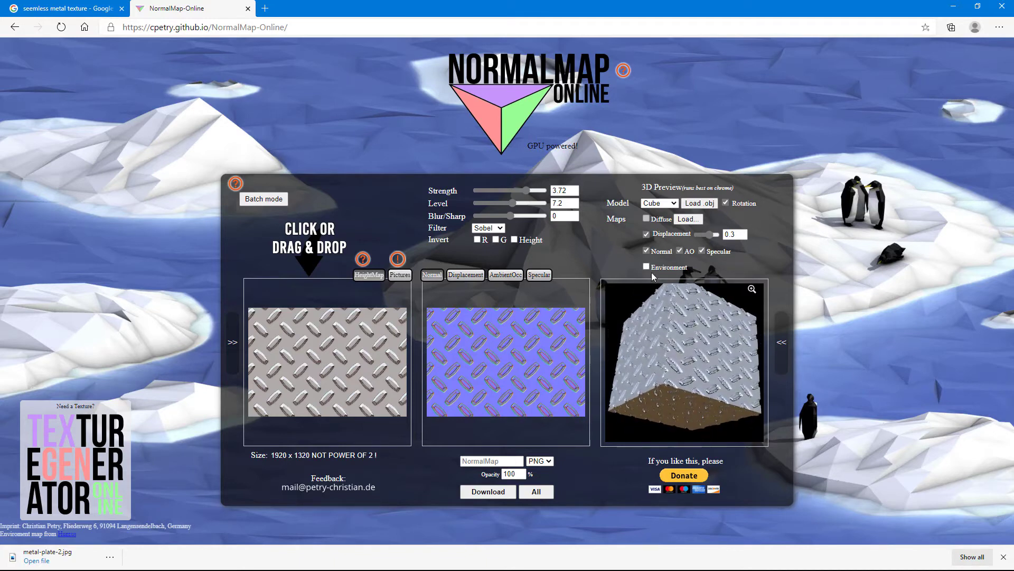
Step: Preview the normal map on the plane model and on the sphere model
left_click(675, 206)
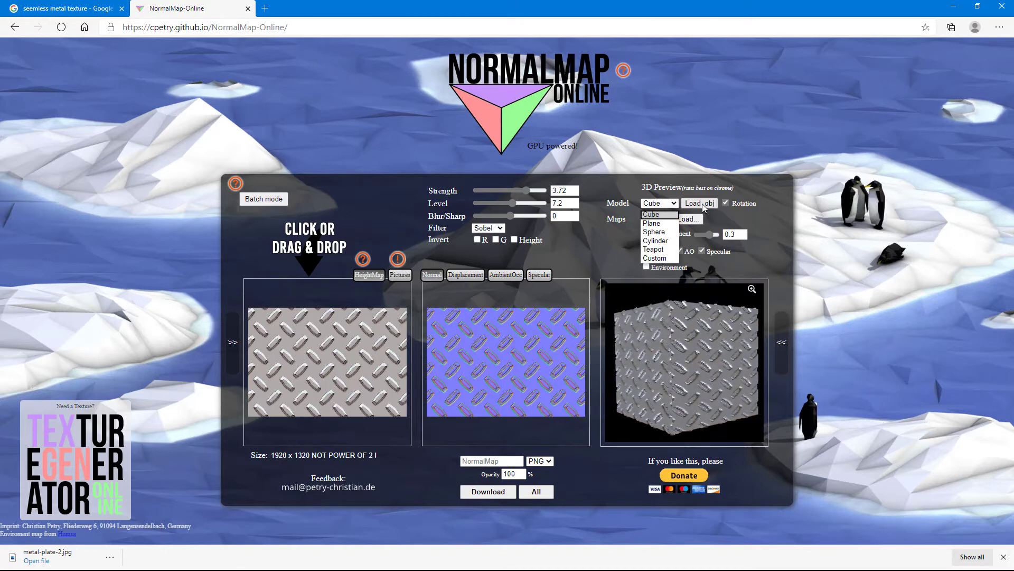
left_click(661, 223)
left_click(665, 206)
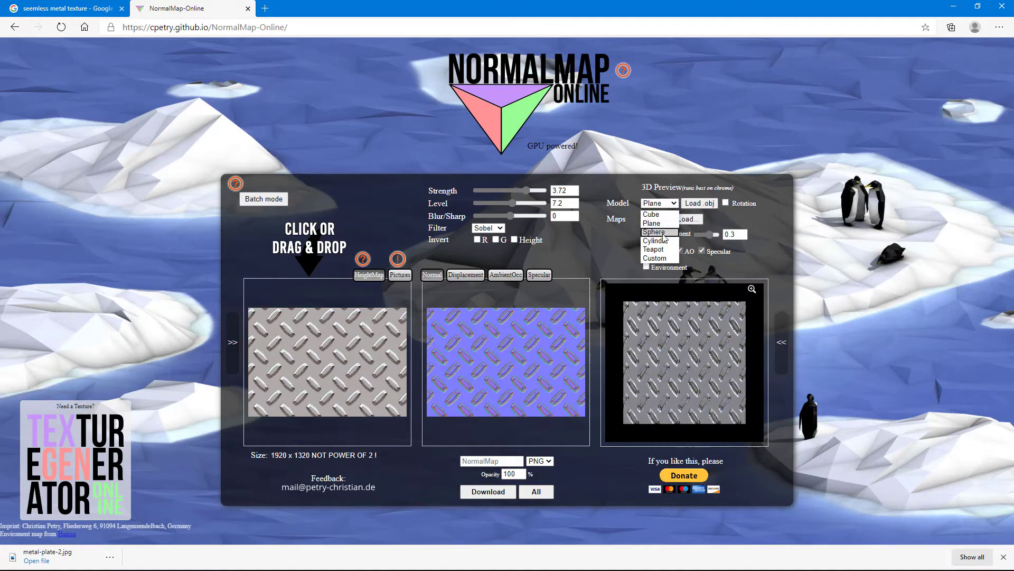
left_click(656, 232)
left_click_drag(709, 407, 629, 364)
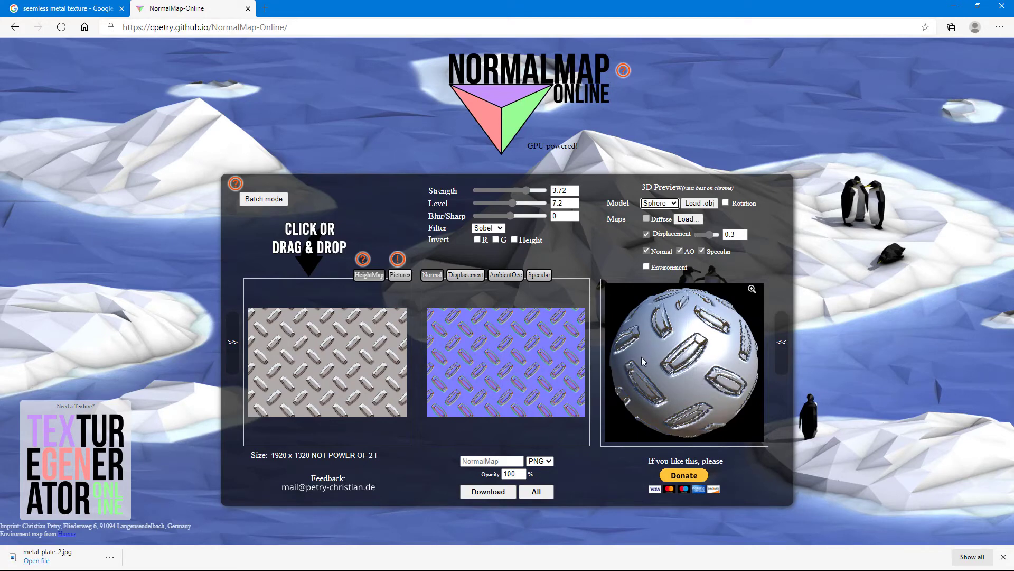
Step: Download the generated normal map as a PNG file
left_click(493, 490)
left_click(488, 492)
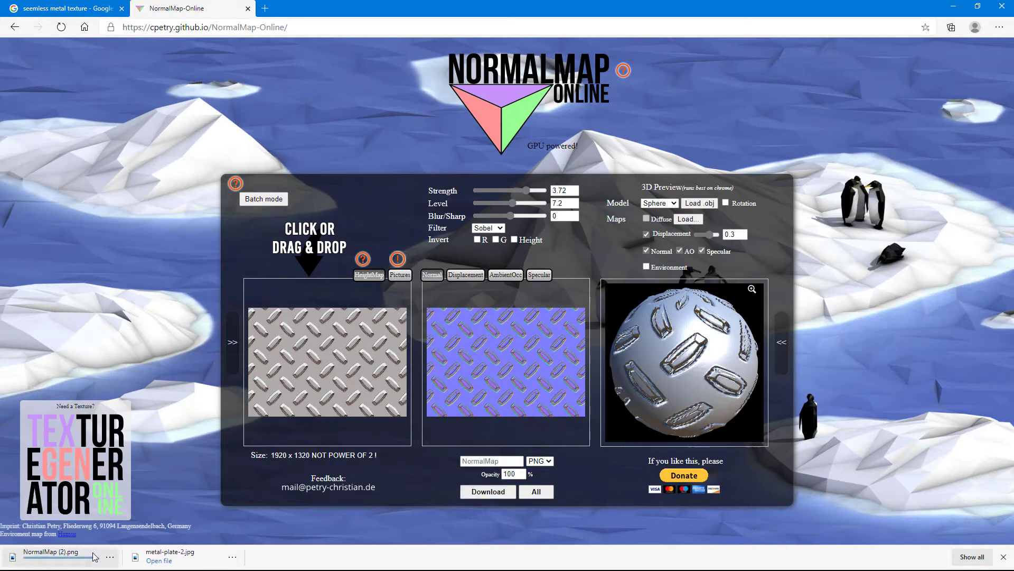
left_click(112, 557)
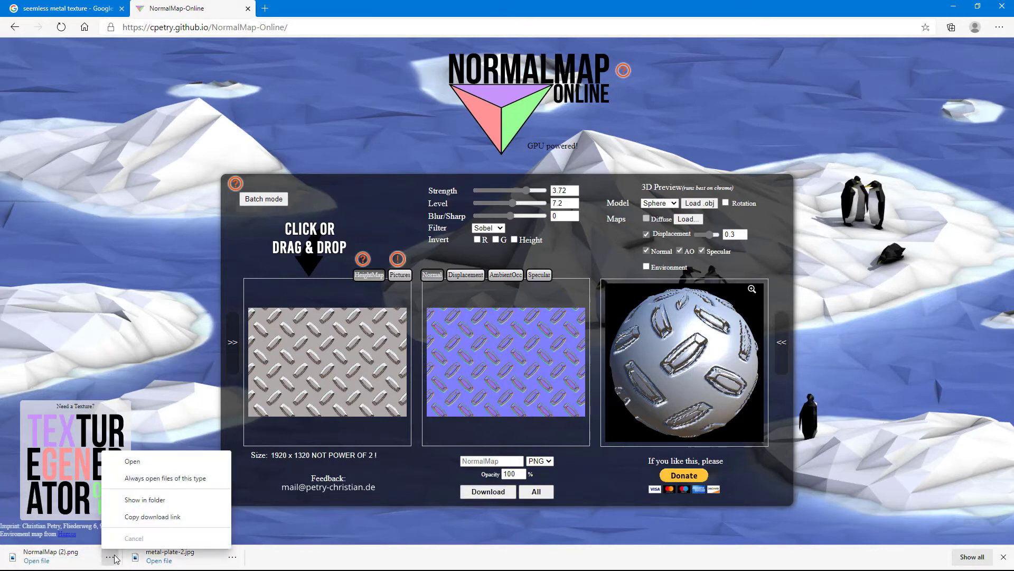
left_click(317, 530)
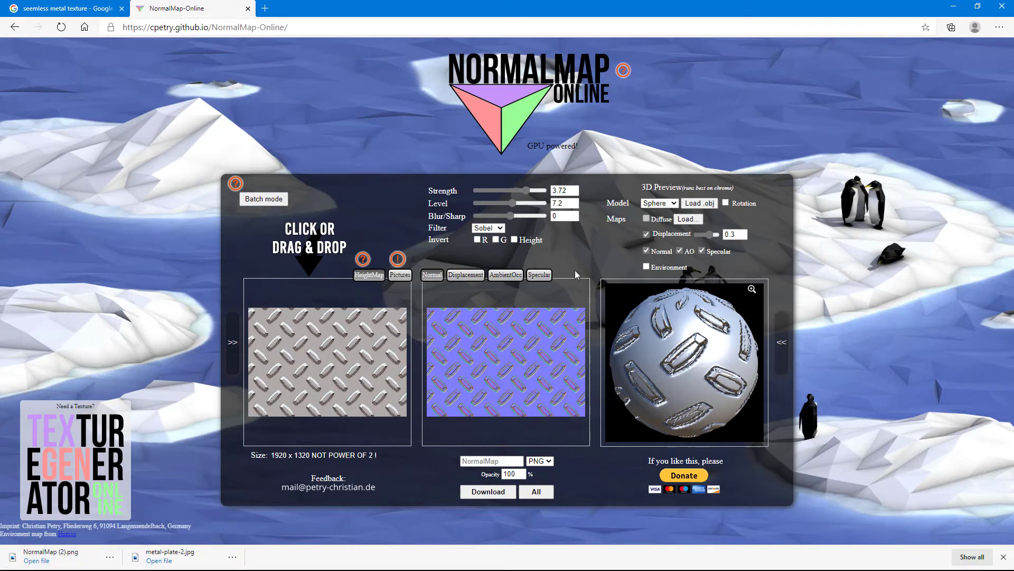
Step: Switch to Adobe Dimension and load NormalMap (2) from Downloads as the normal image of the sphere's Matte 2 material
key("alt+Tab")
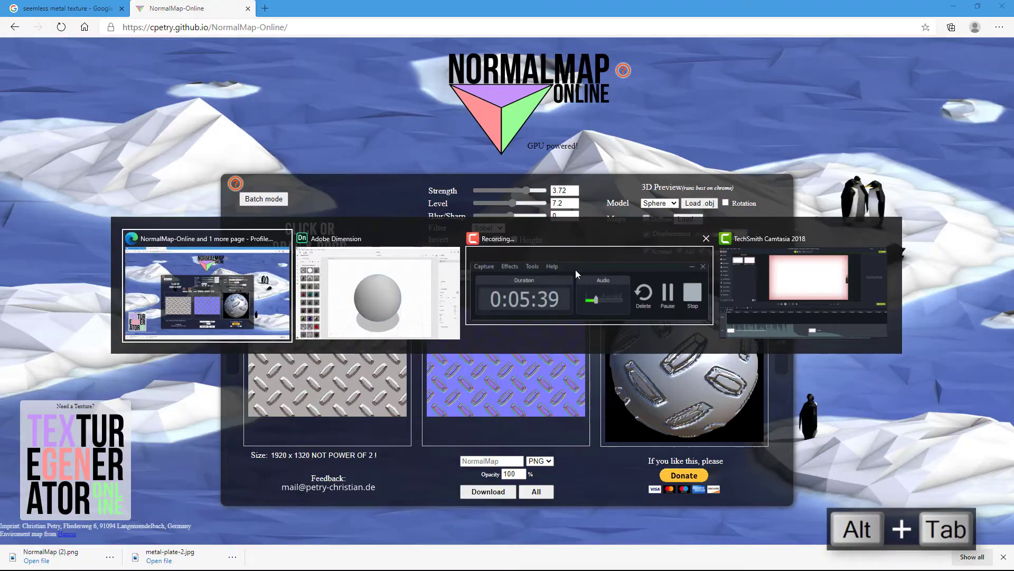
key("Tab")
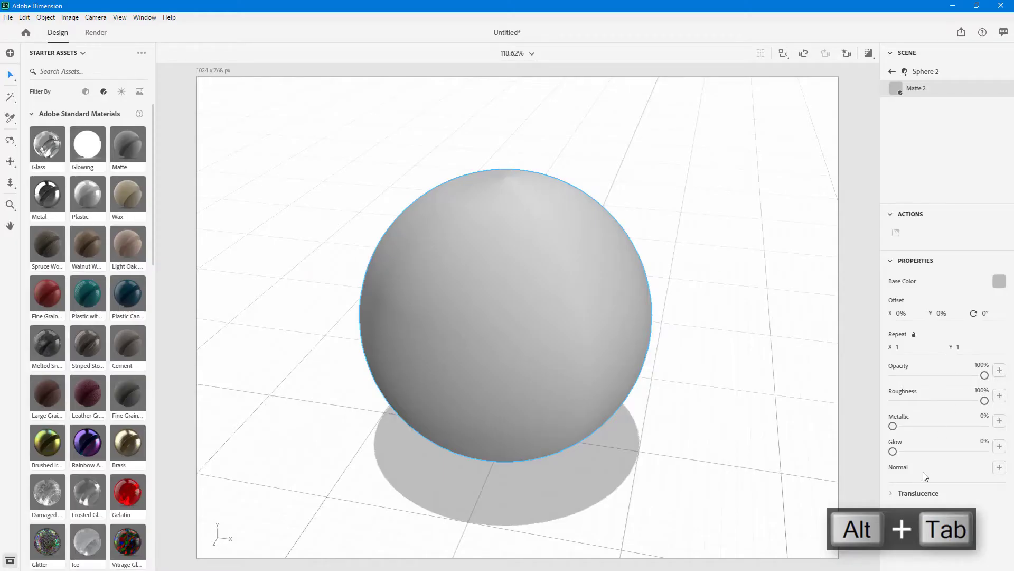
left_click(999, 468)
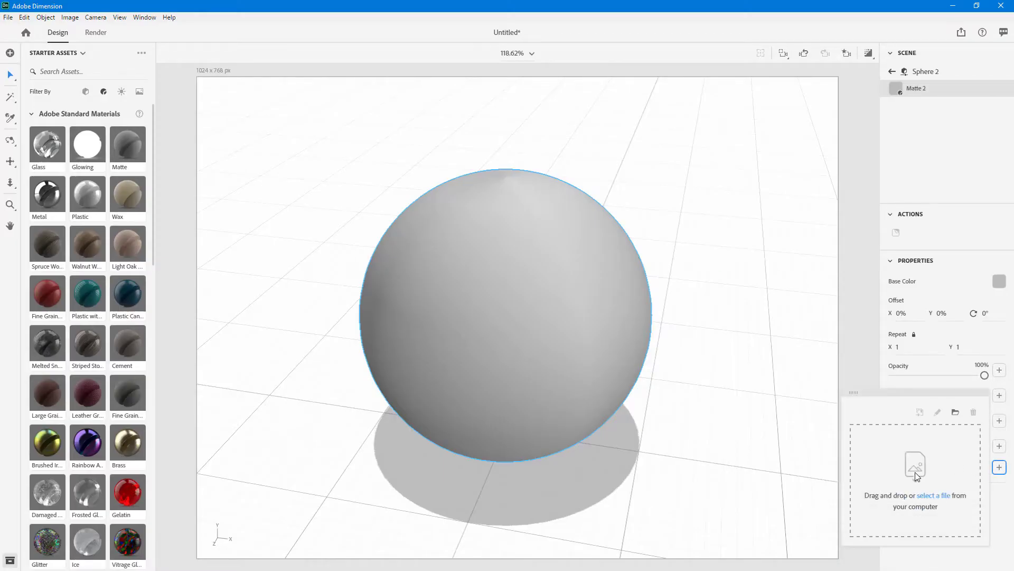
left_click(951, 413)
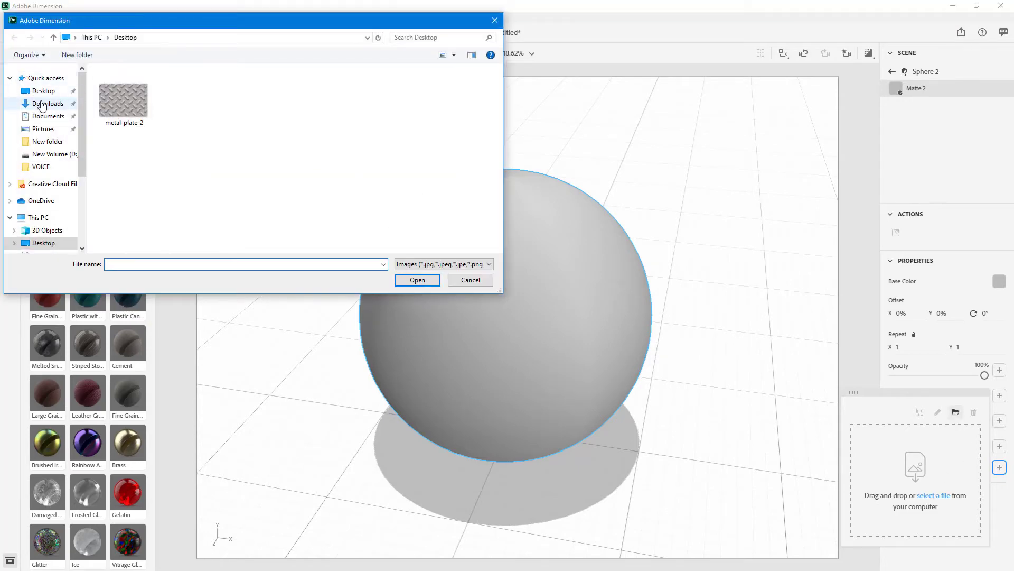
left_click(47, 103)
left_click(147, 100)
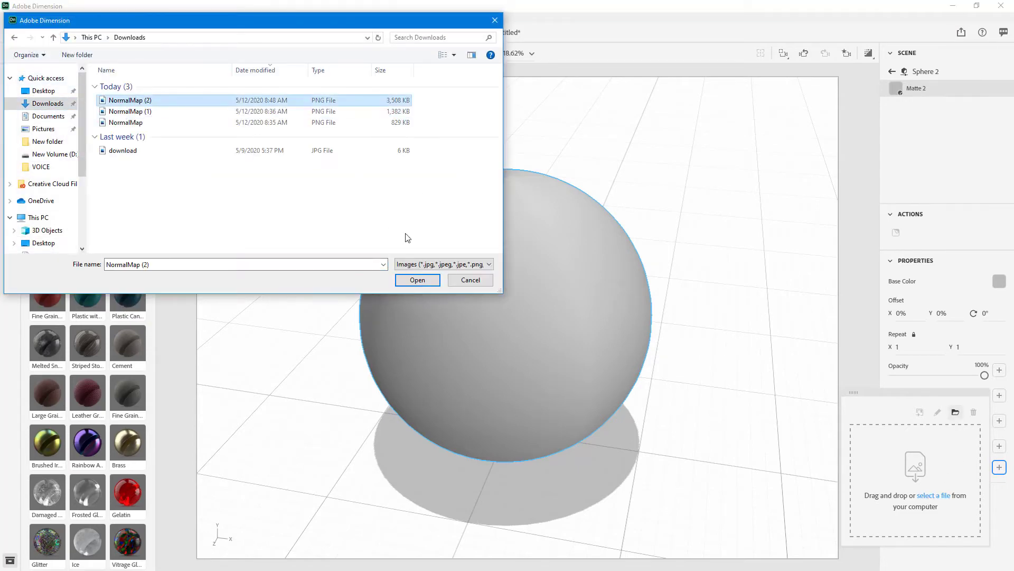
left_click(415, 279)
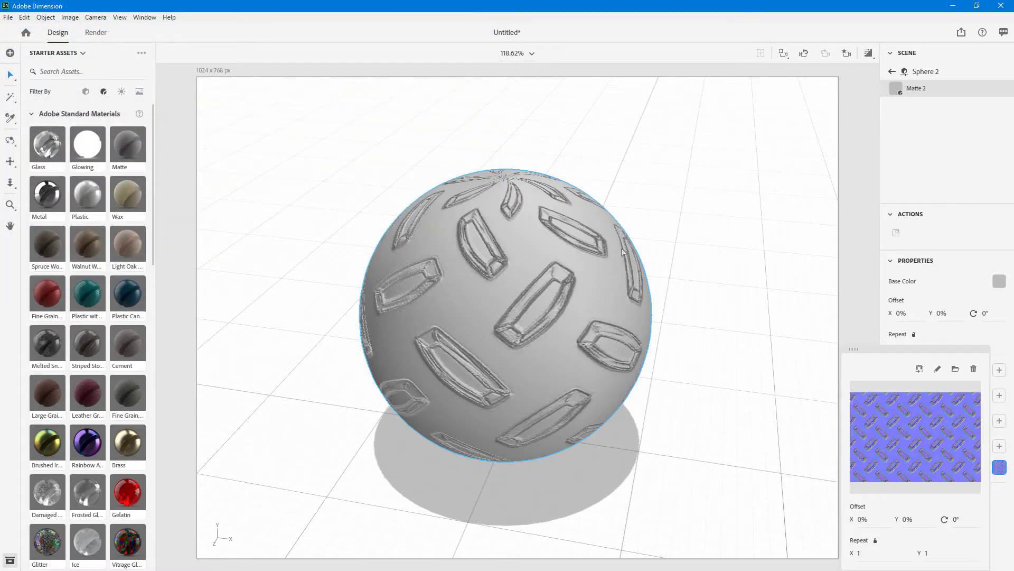
right_click_drag(674, 344, 849, 377)
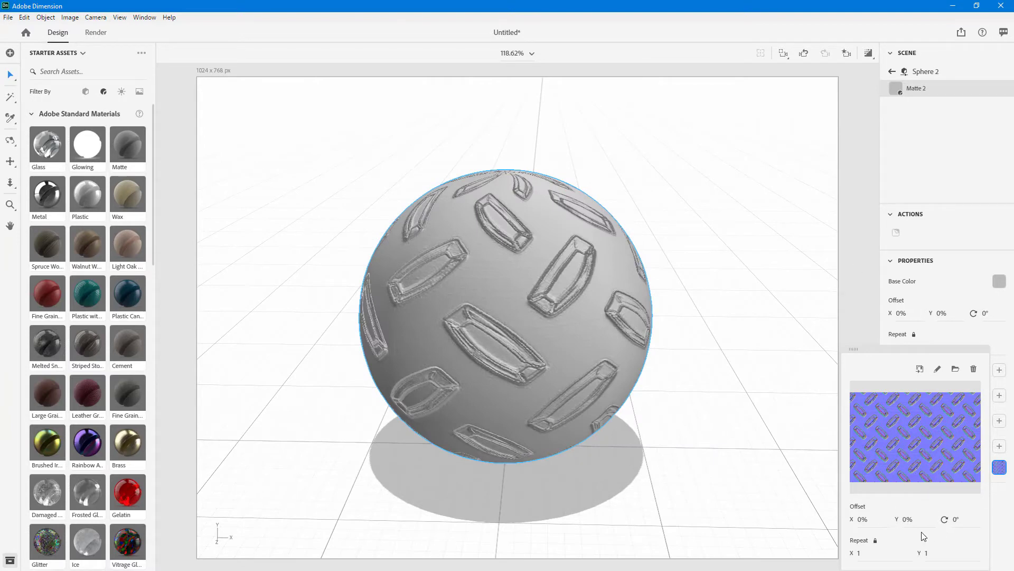
Step: Close the normal image settings, reselect the sphere and open its material properties
left_click(868, 256)
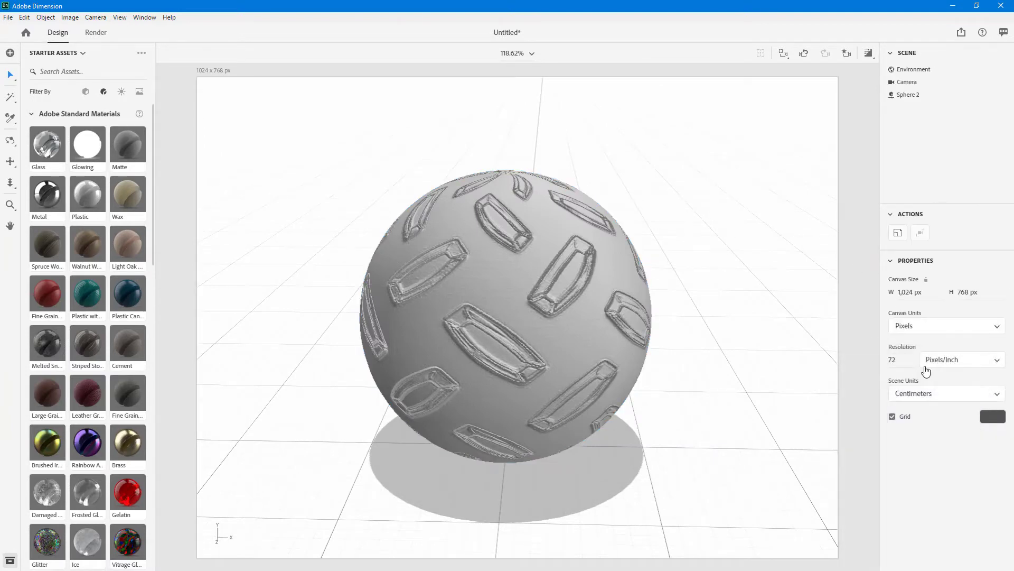
left_click(565, 237)
right_click_drag(655, 214, 579, 237)
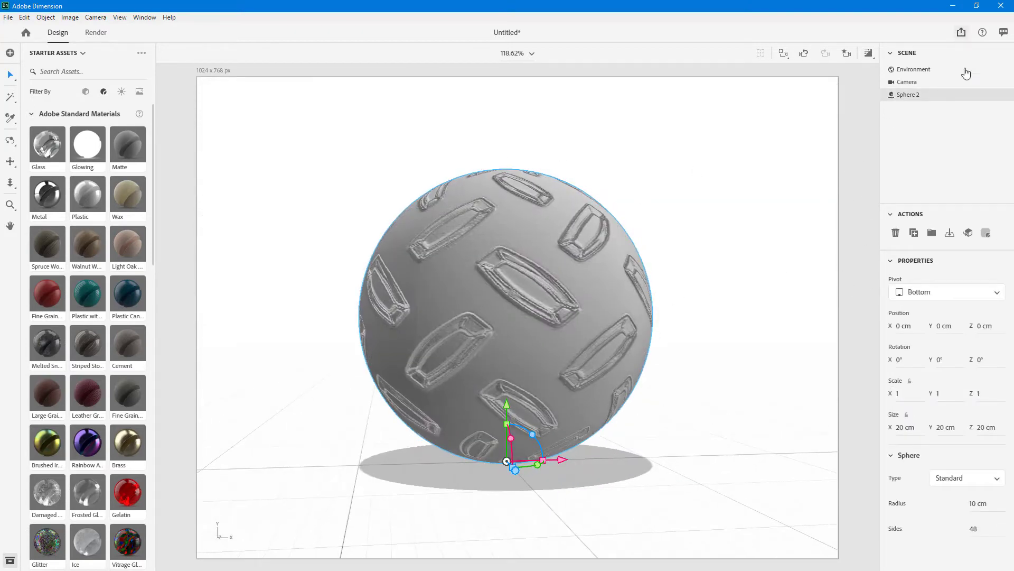
left_click(1003, 97)
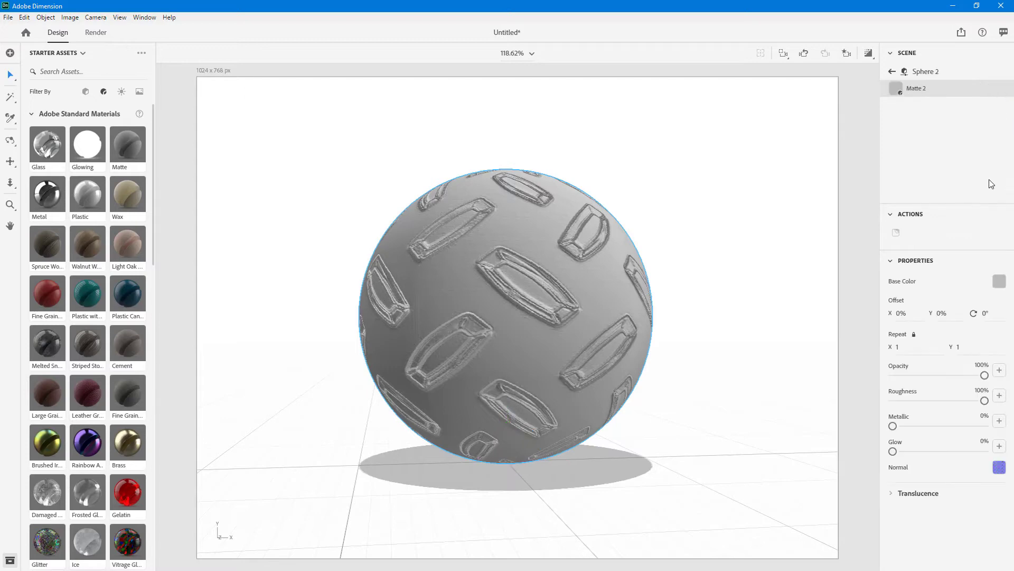
Step: Set the sphere material's base color to a light red with RGB 255, 112, 112
left_click(999, 282)
left_click_drag(959, 254, 924, 176)
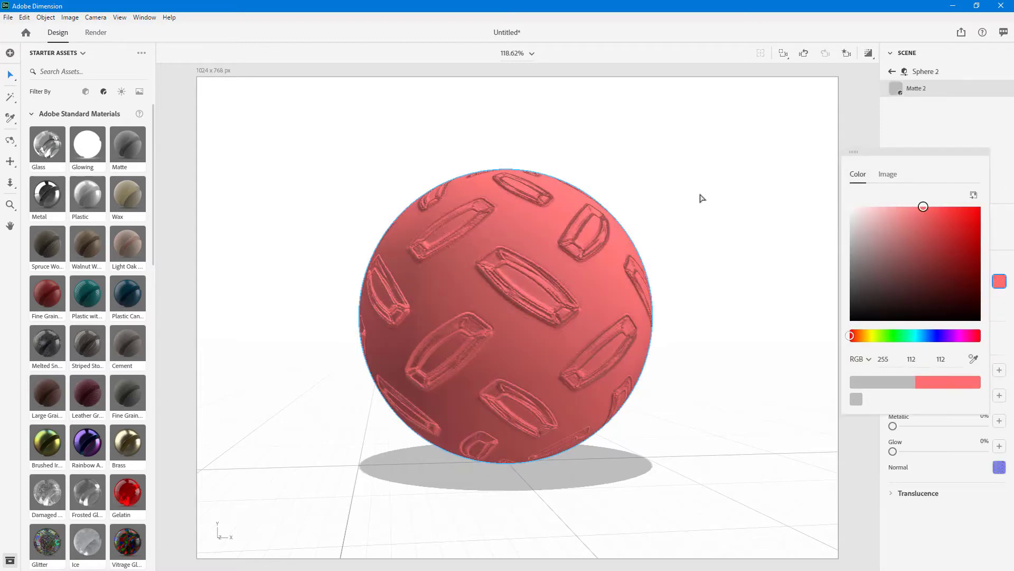
middle_click_drag(702, 198, 516, 334)
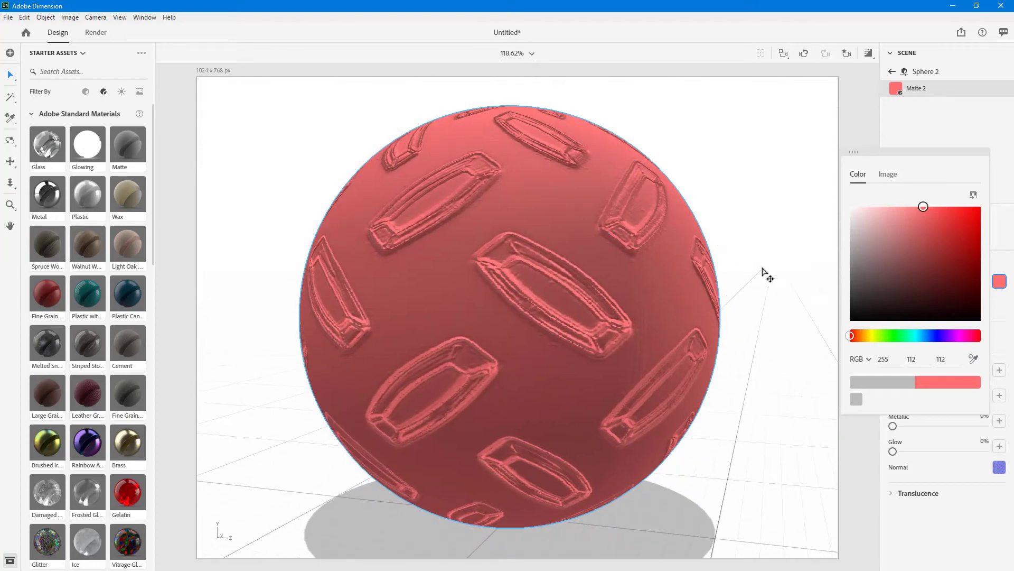
left_click(915, 128)
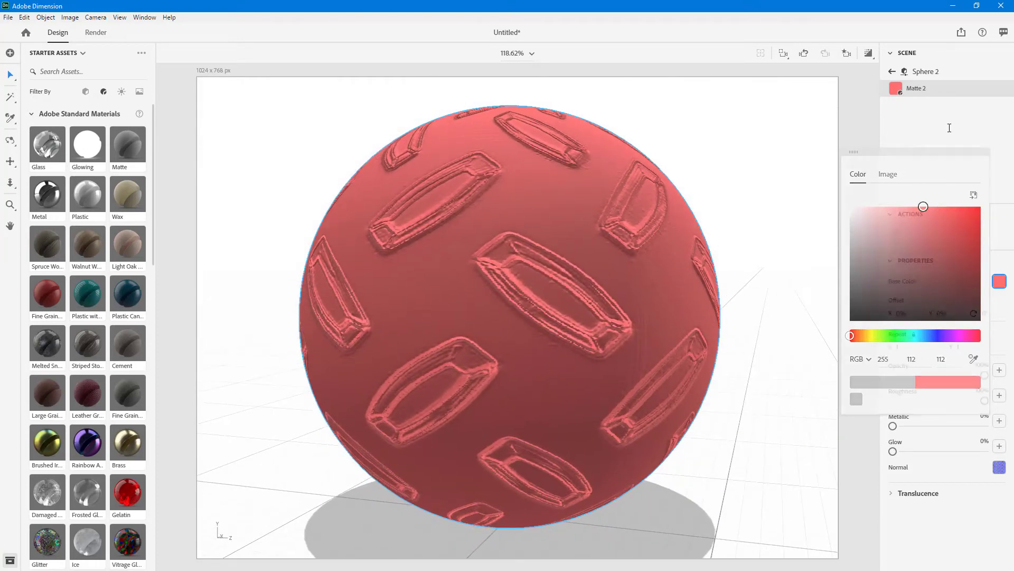
Step: Change the sphere material's base color to a pale pink
left_click(999, 282)
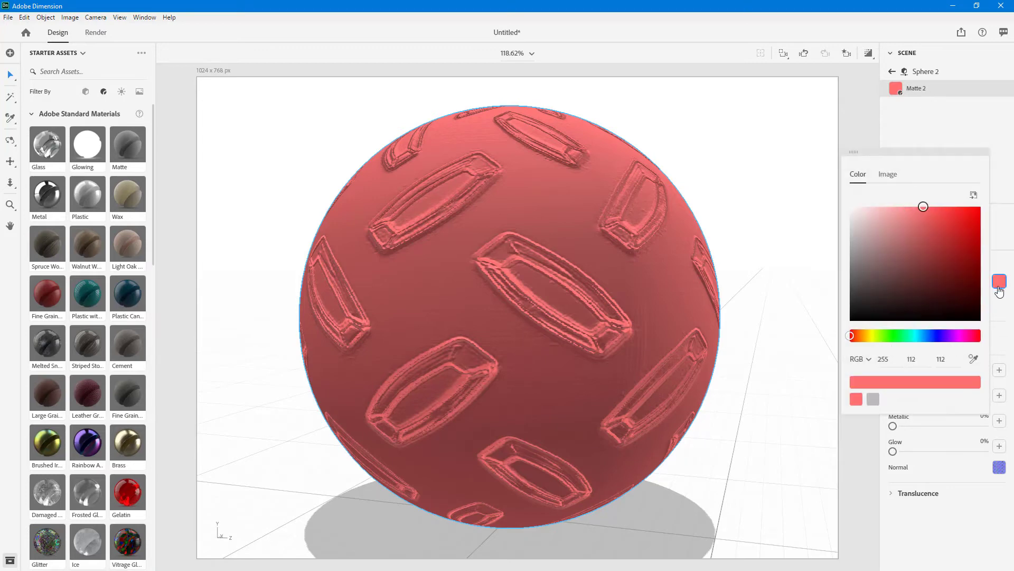
left_click(876, 227)
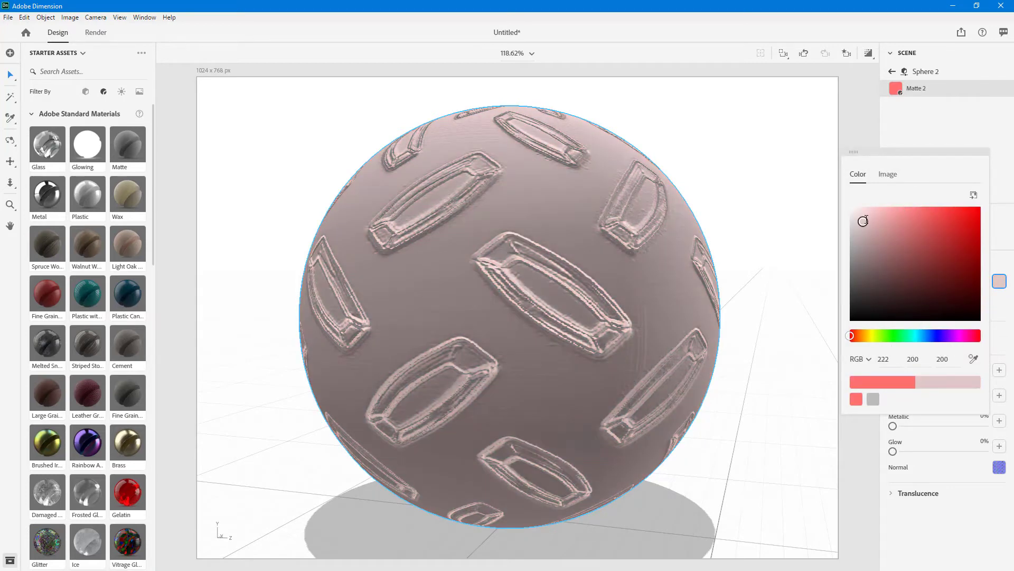
left_click(913, 142)
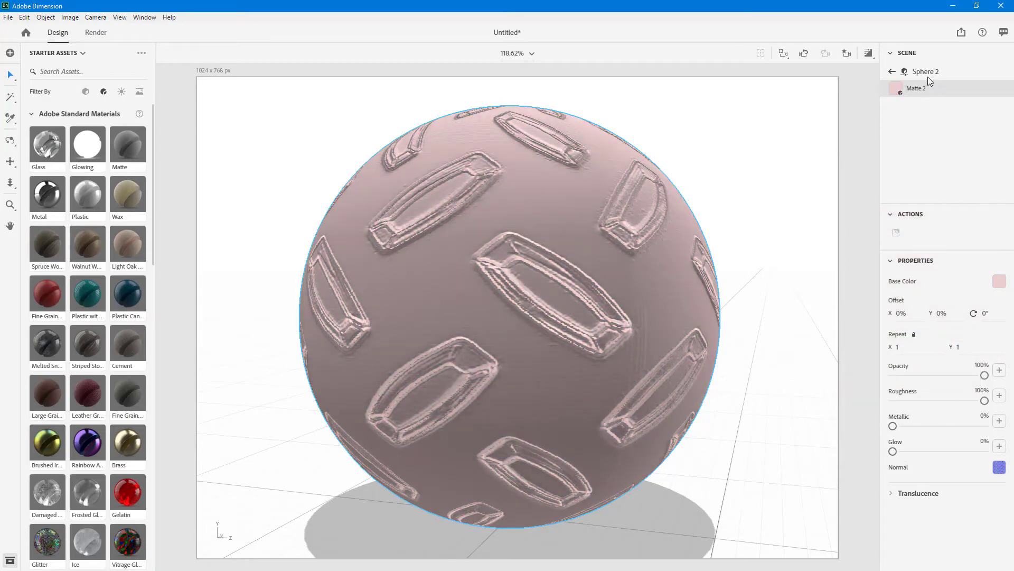
Step: Set the material's roughness to 36% and its metallic value to 22%
left_click_drag(985, 401, 919, 401)
middle_click_drag(702, 359, 729, 344)
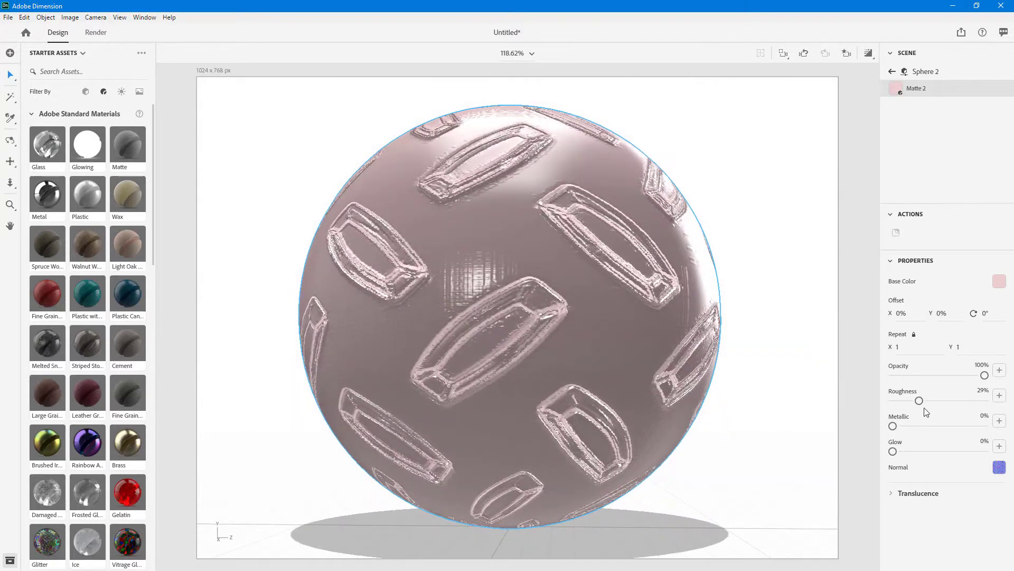
left_click_drag(922, 402, 926, 400)
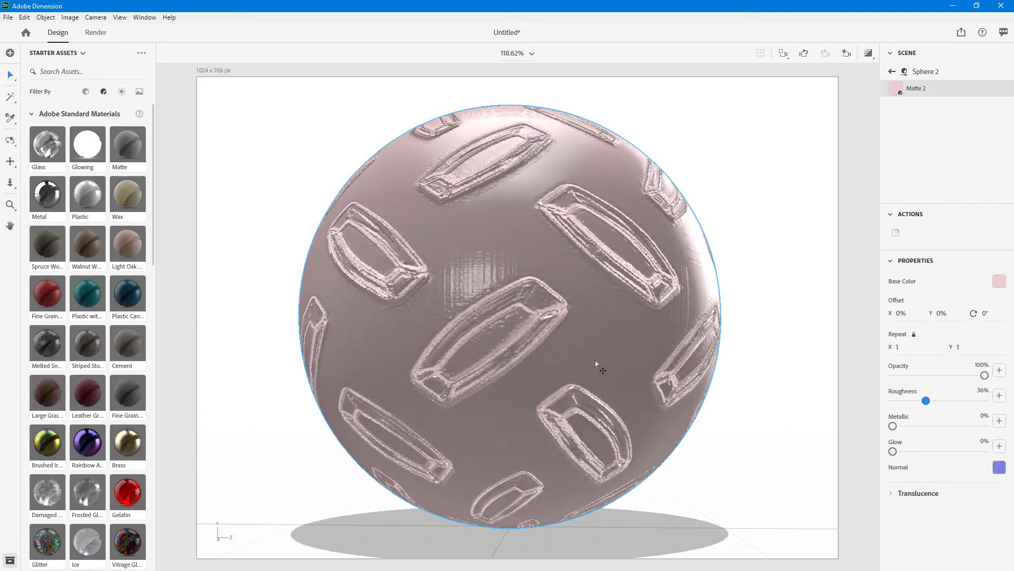
middle_click_drag(595, 364, 483, 273)
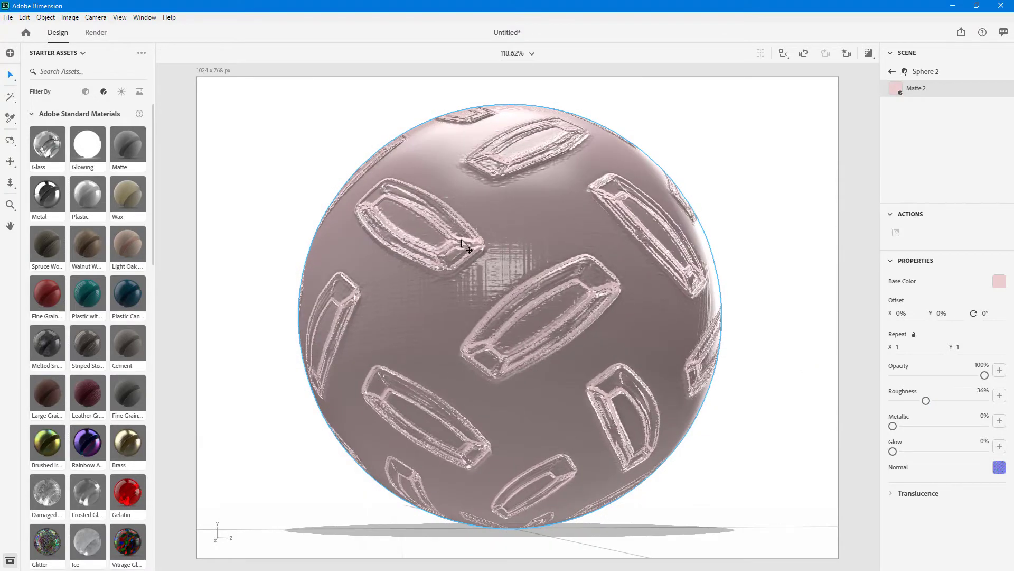
left_click_drag(892, 427, 881, 469)
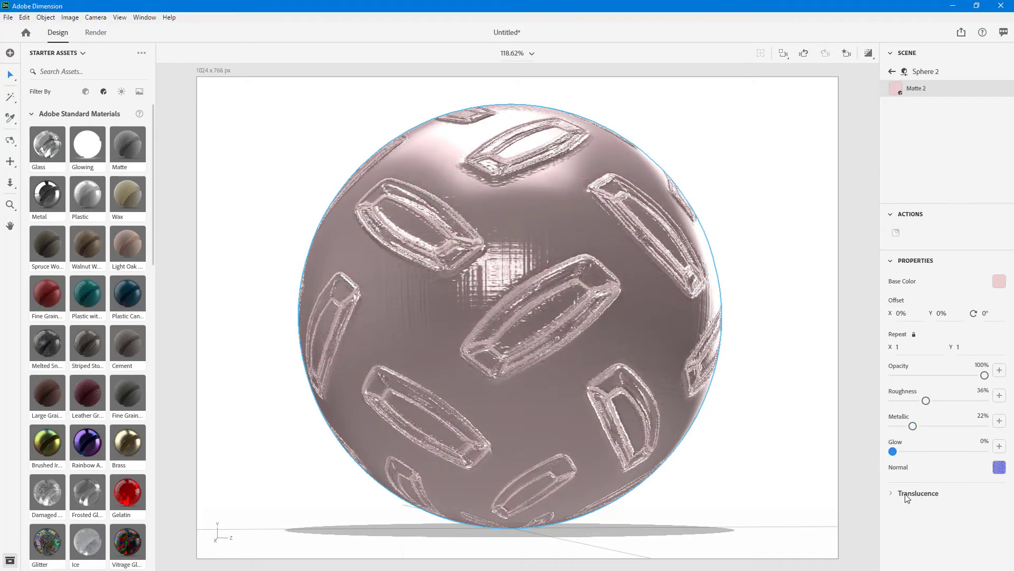
Step: Load the metal plate image as the material's base color and set its X and Y repeat to 1
left_click(997, 283)
left_click(888, 175)
left_click(933, 276)
double_click(417, 283)
right_click_drag(714, 316, 604, 363)
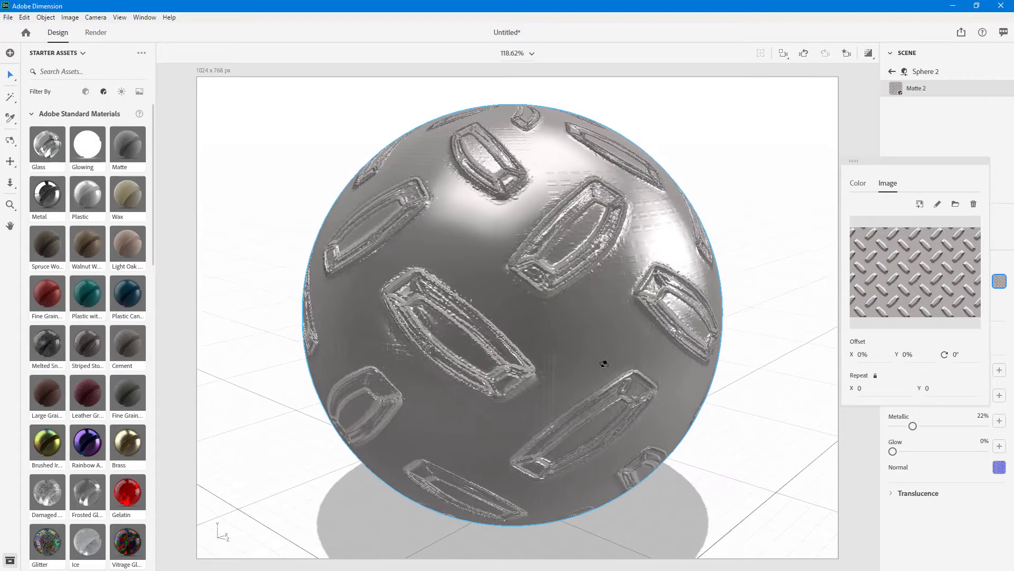
left_click(865, 391)
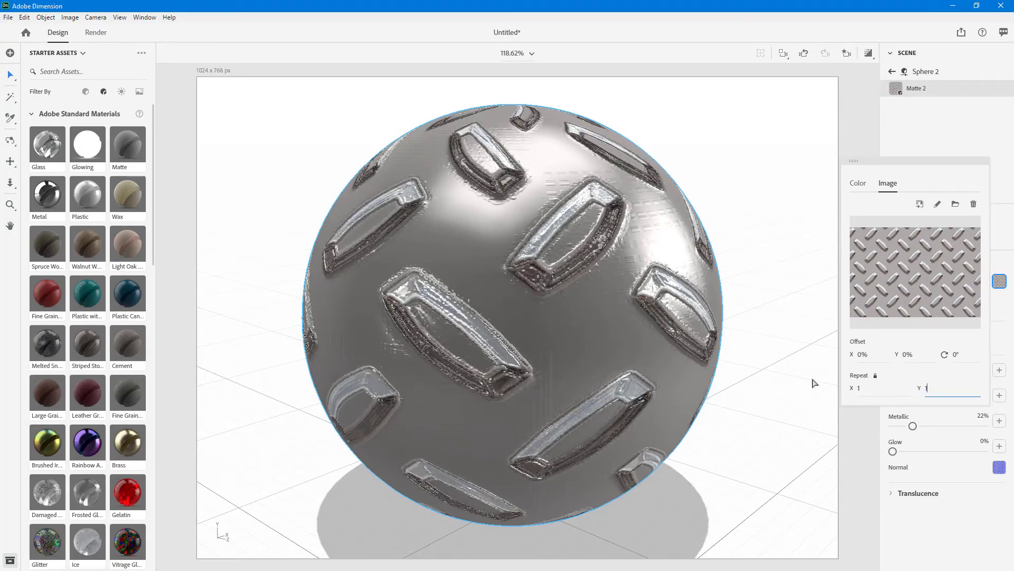
Step: Set the sphere material's overall X and Y repeat to 10 so the base color and normal map tile together
left_click(769, 309)
right_click_drag(770, 309, 783, 115)
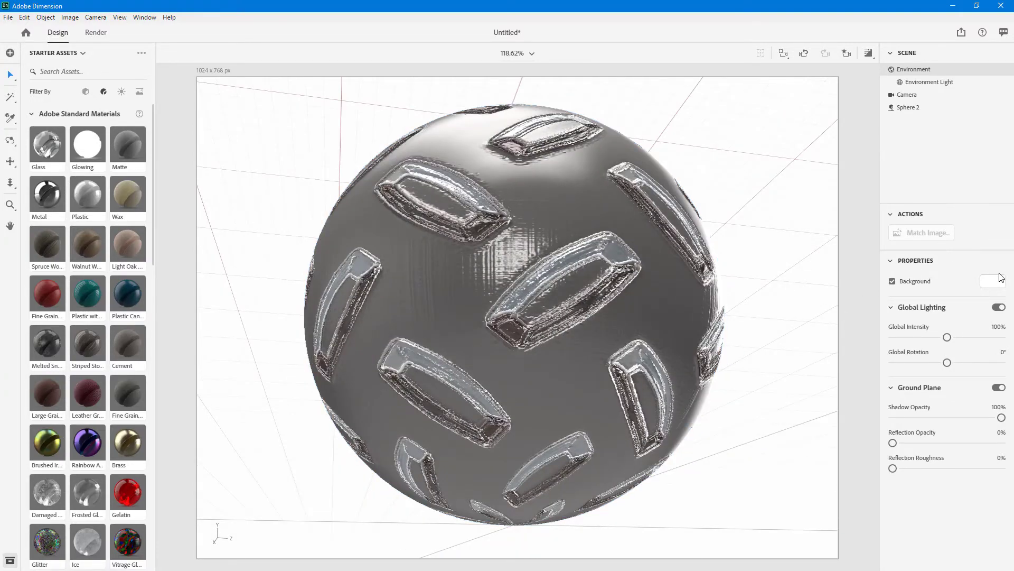
key("ctrl+a")
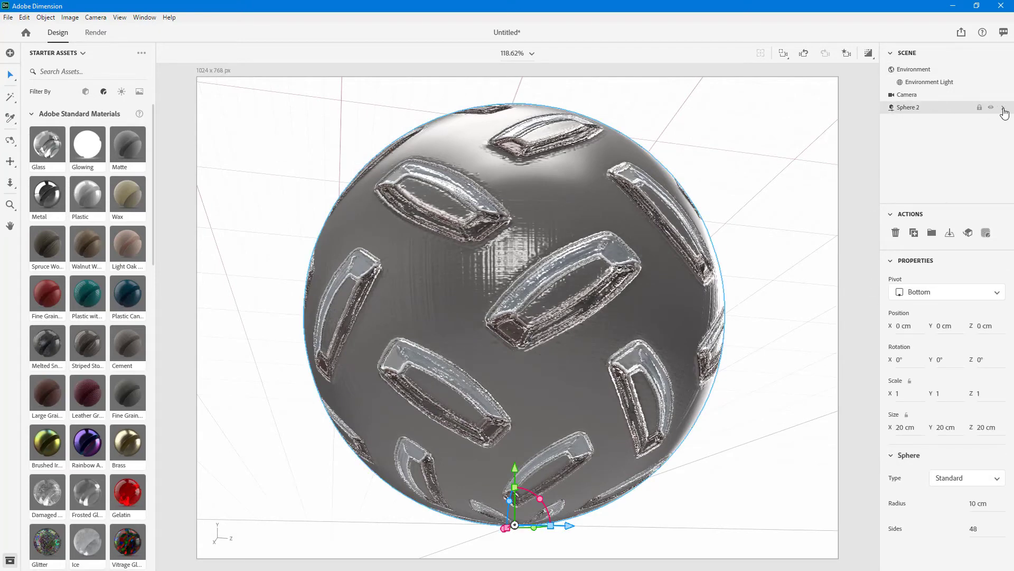
left_click(1004, 108)
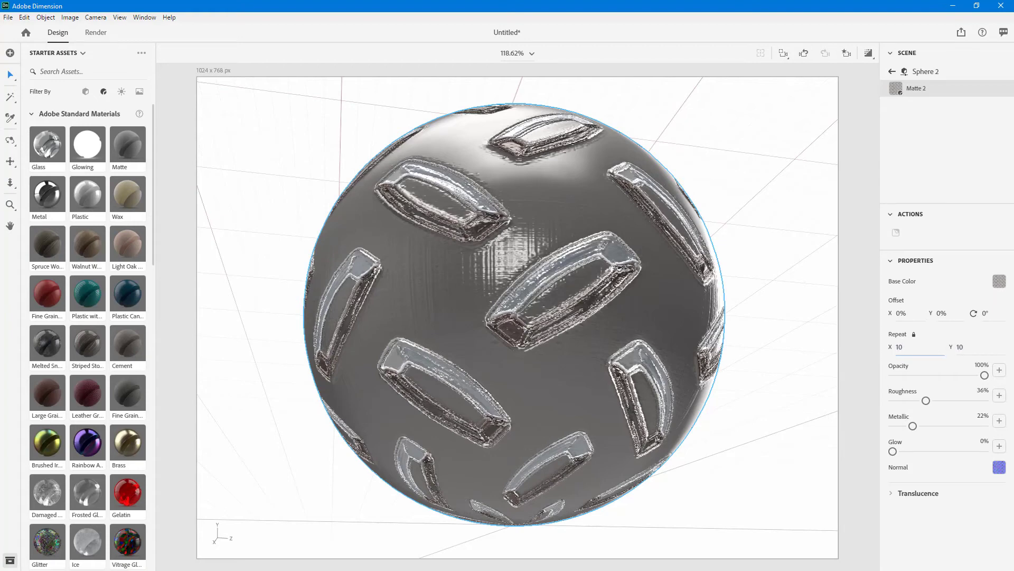
key("Return")
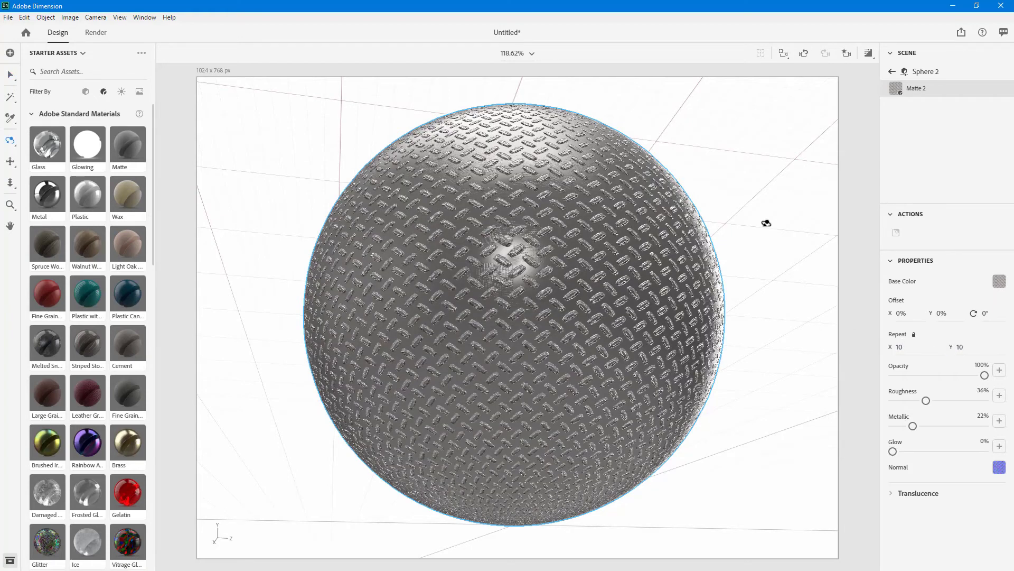
left_click_drag(707, 174, 619, 232)
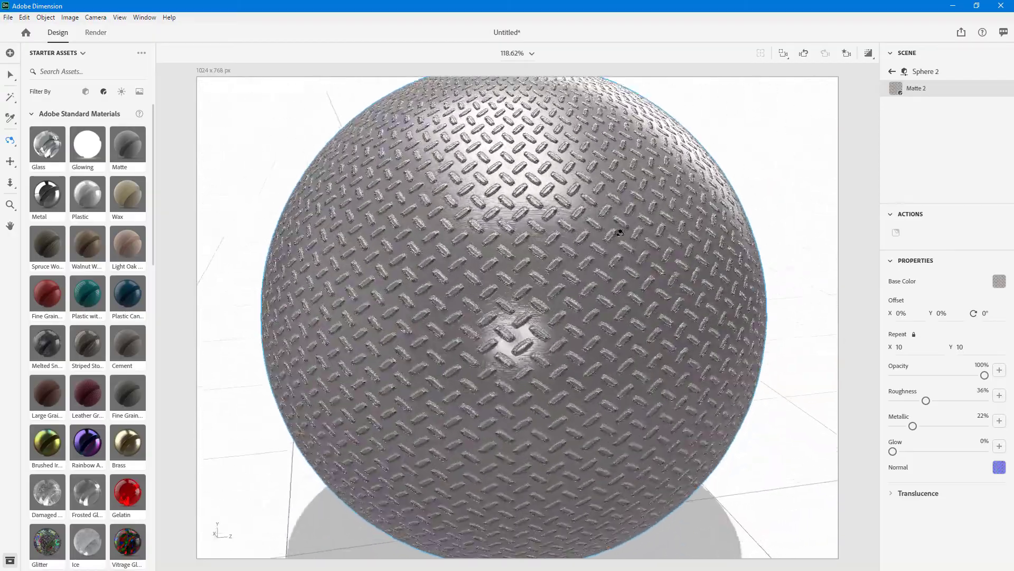
scroll(619, 232, "up", 10)
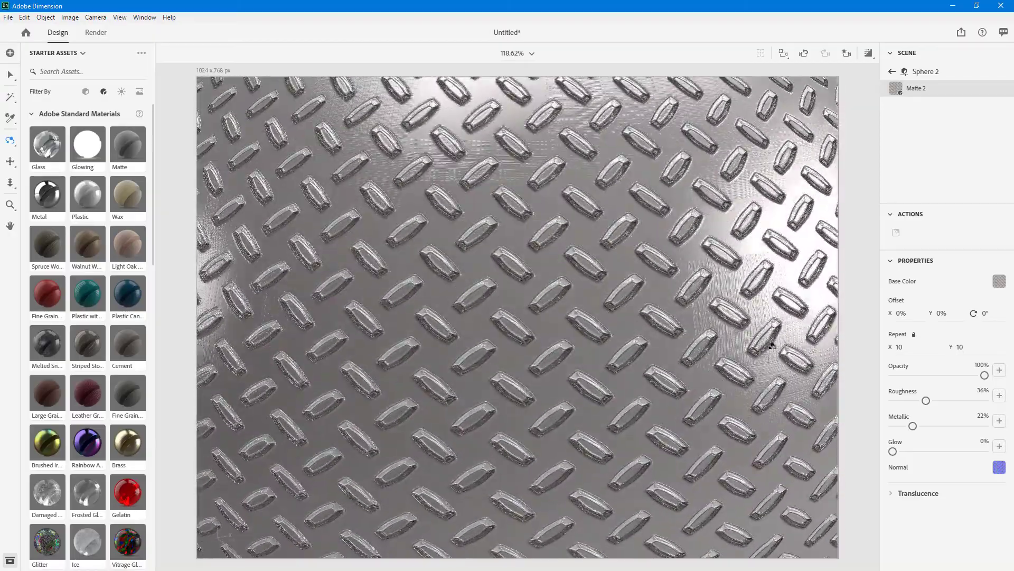
scroll(736, 270, "down", 6)
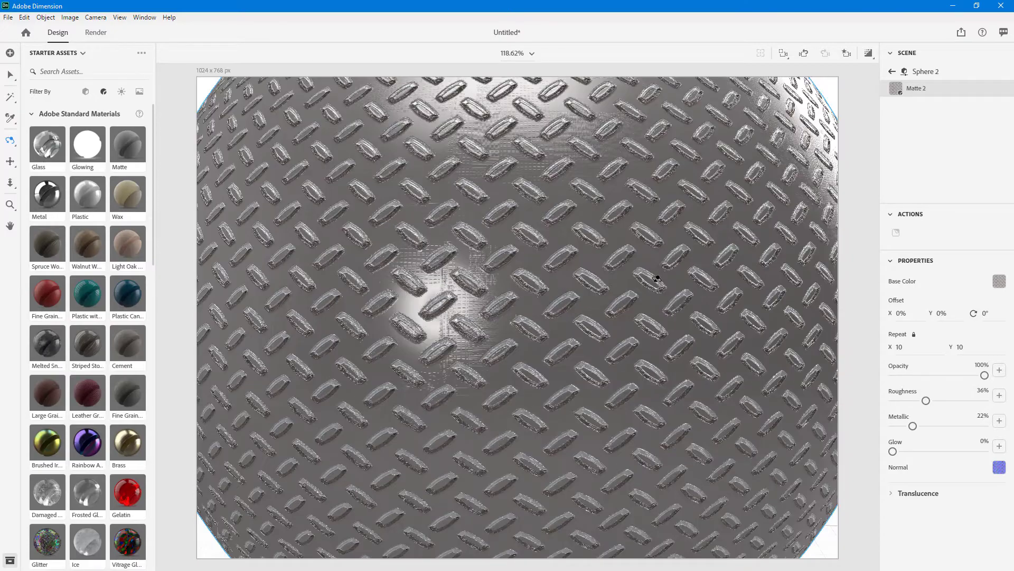
Step: Set the sphere material's overall X and Y repeat back to 1
left_click(899, 347)
type("1")
key("Tab")
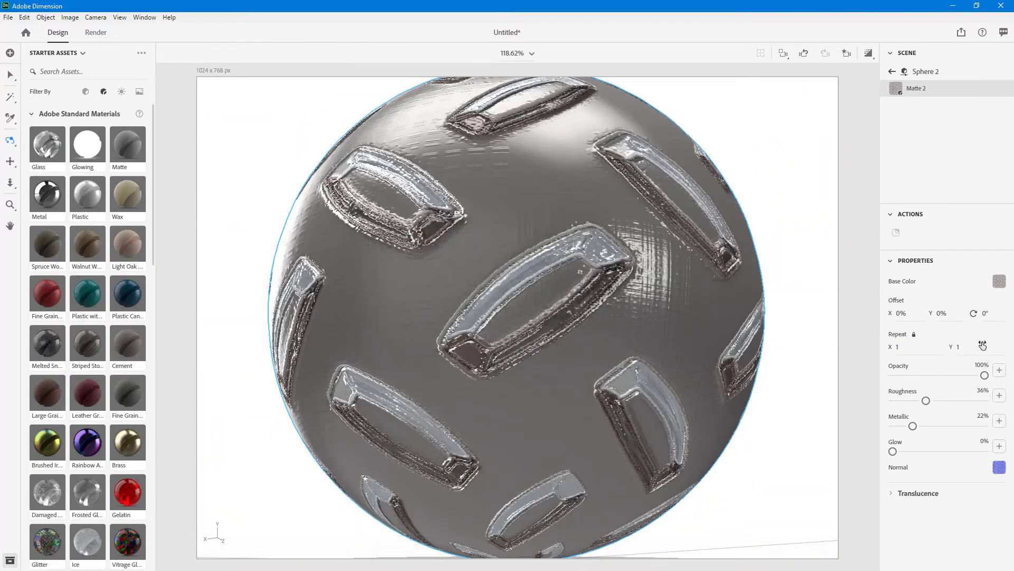
Step: Set only the base color image's own X and Y repeat to 10, leaving out the normal map
left_click(1000, 282)
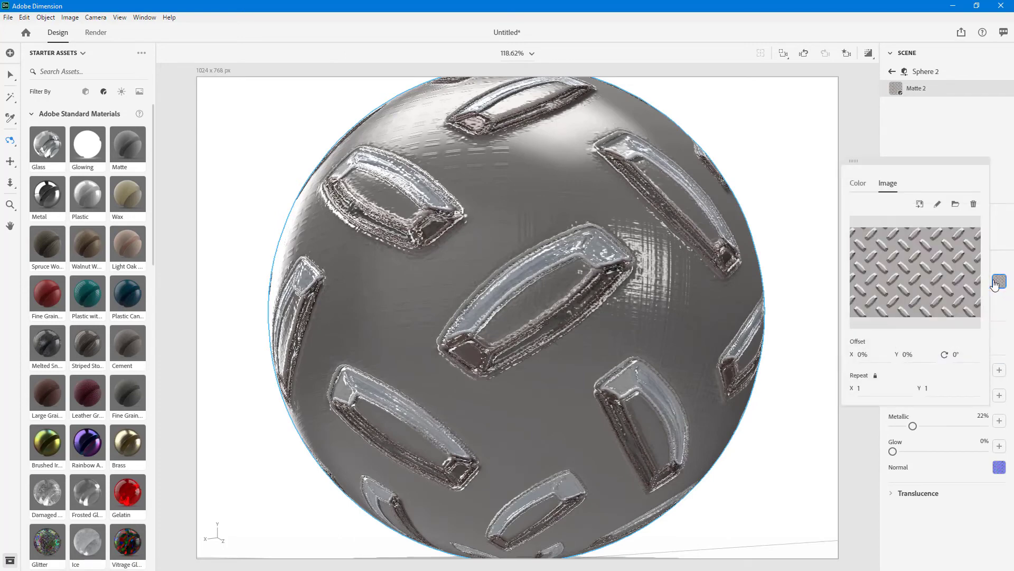
left_click(867, 387)
type("10.1")
key("Return")
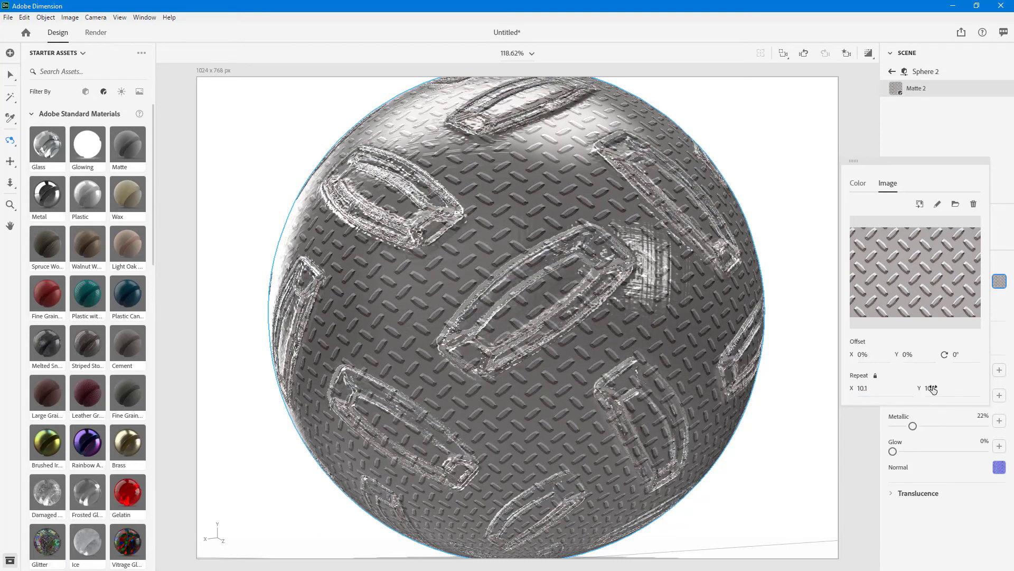
left_click(937, 389)
type("10")
key("Return")
left_click(720, 312)
left_click_drag(730, 231, 691, 284)
left_click_drag(568, 284, 678, 241)
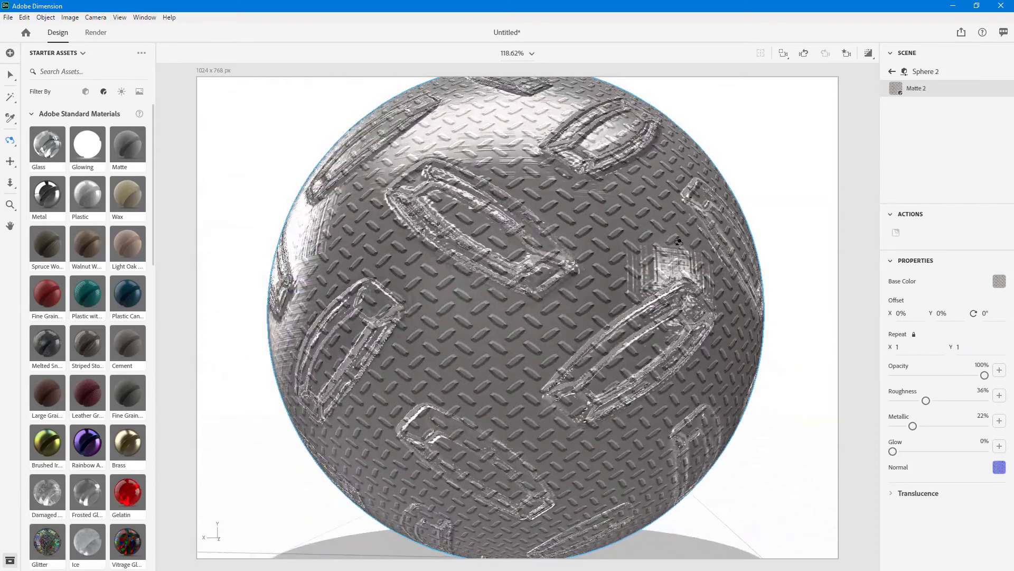
left_click_drag(738, 287, 817, 390)
Step: Reset the base color image's own X and Y repeat to 1
key("ctrl+z")
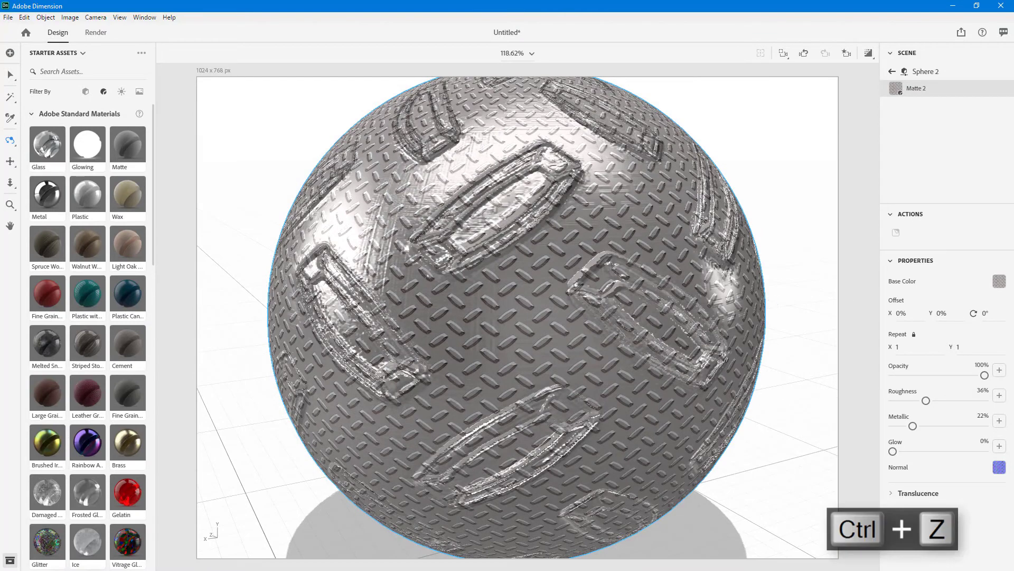
left_click(999, 281)
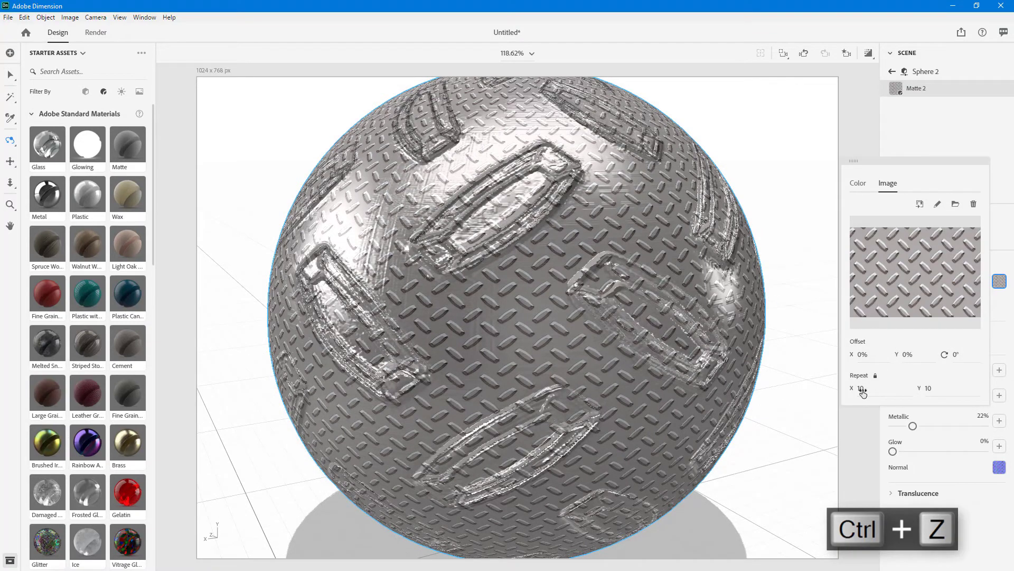
key("BackSpace")
key("Return")
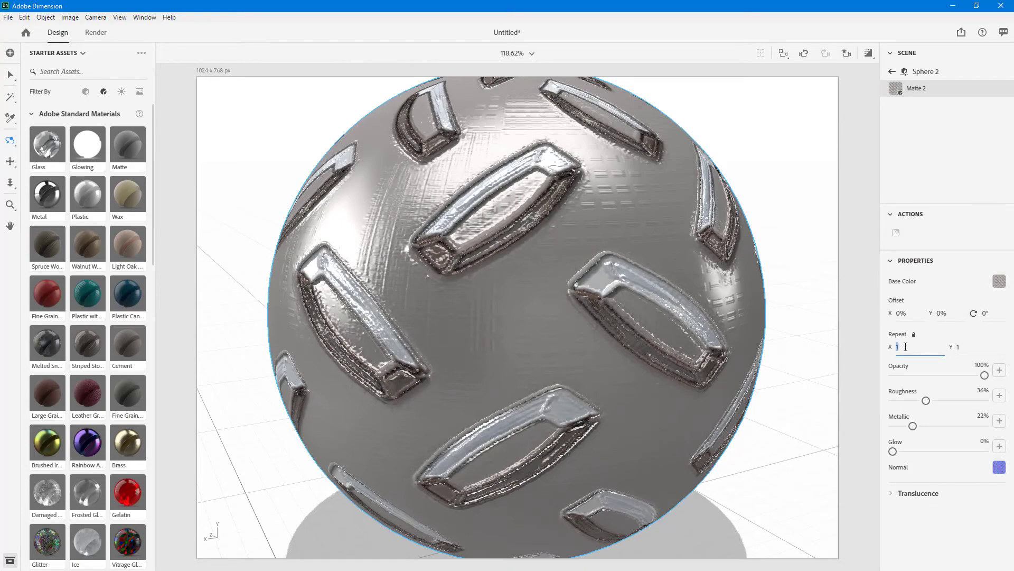
Step: Set the sphere material's overall X and Y repeat to 5, tiling the base color and normal map together
left_click(960, 348)
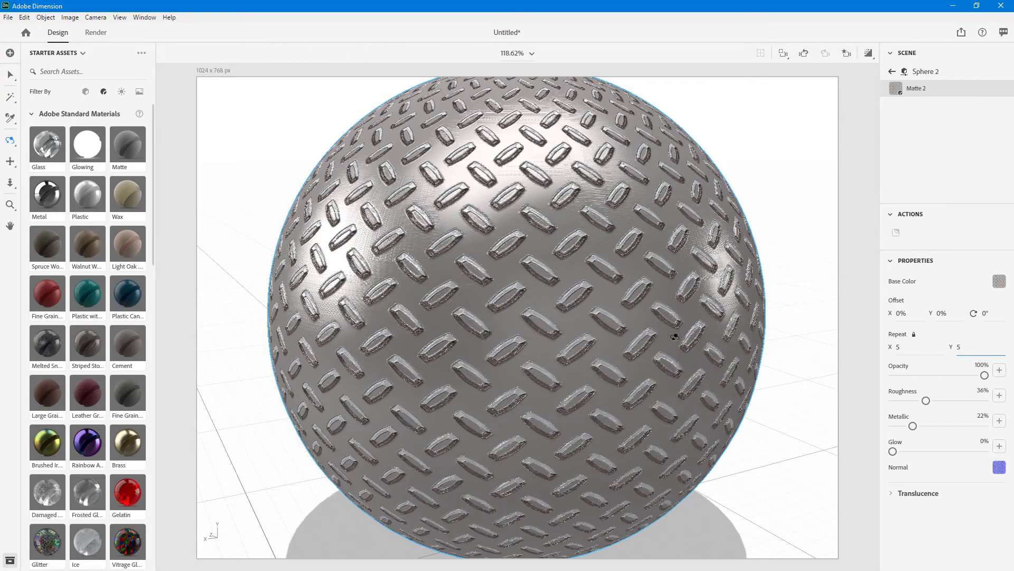
type("5")
key("Return")
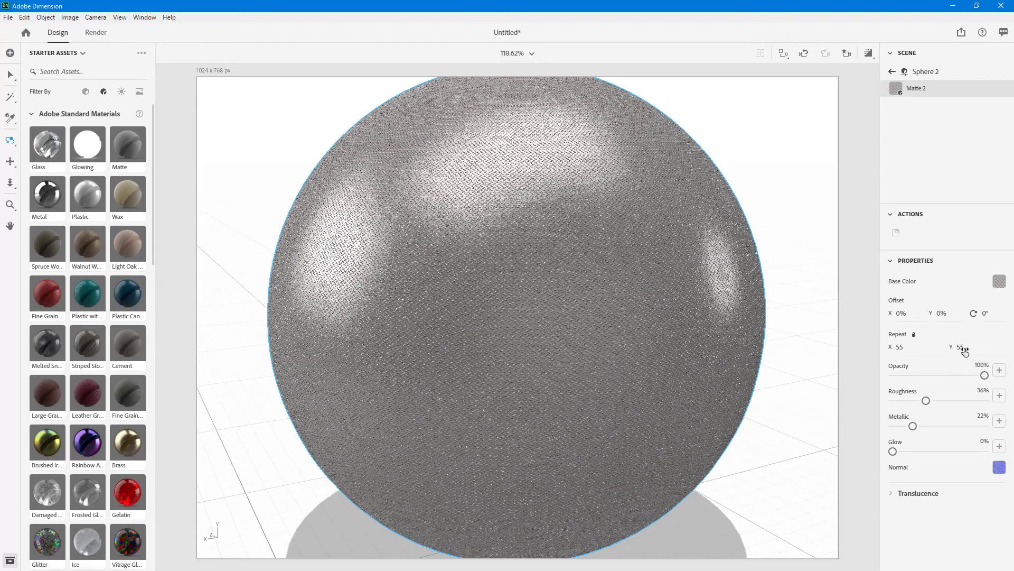
double_click(900, 347)
type("5")
left_click(966, 350)
key("Return")
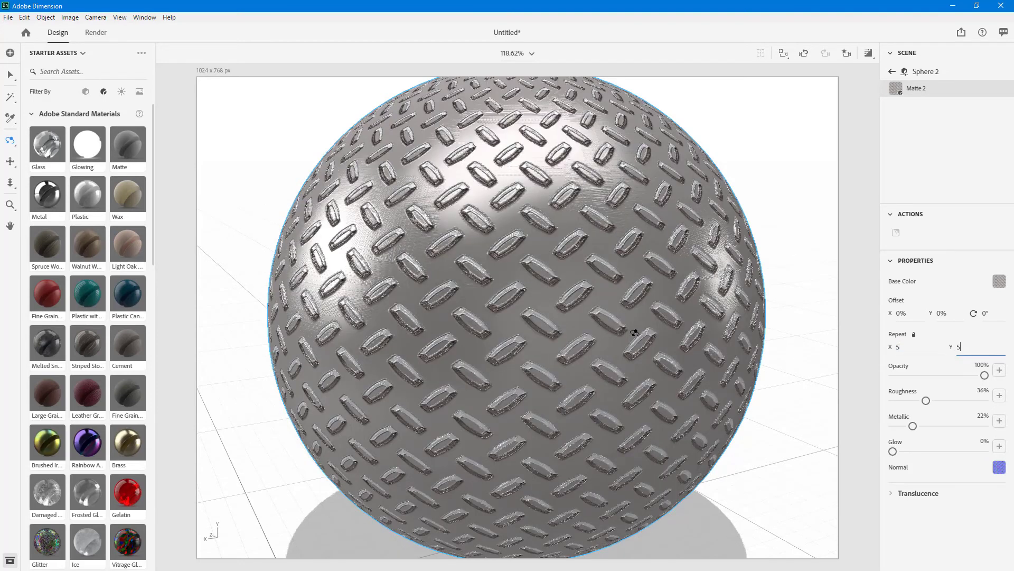
Step: Examine the tiled metal plate material on the sphere up close and from several angles
left_click_drag(656, 169, 680, 198)
scroll(680, 198, "up", 5)
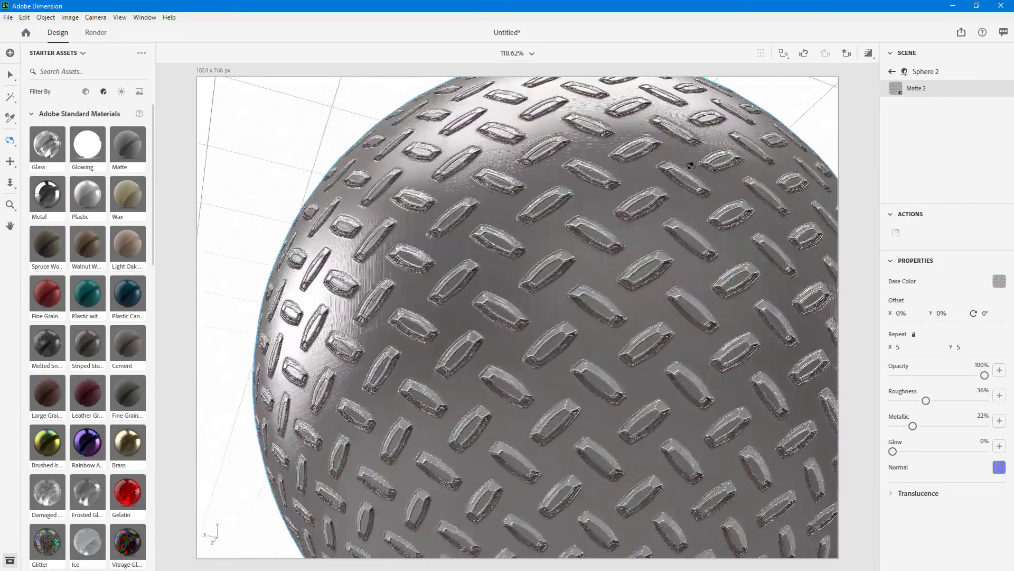
scroll(562, 242, "up", 5)
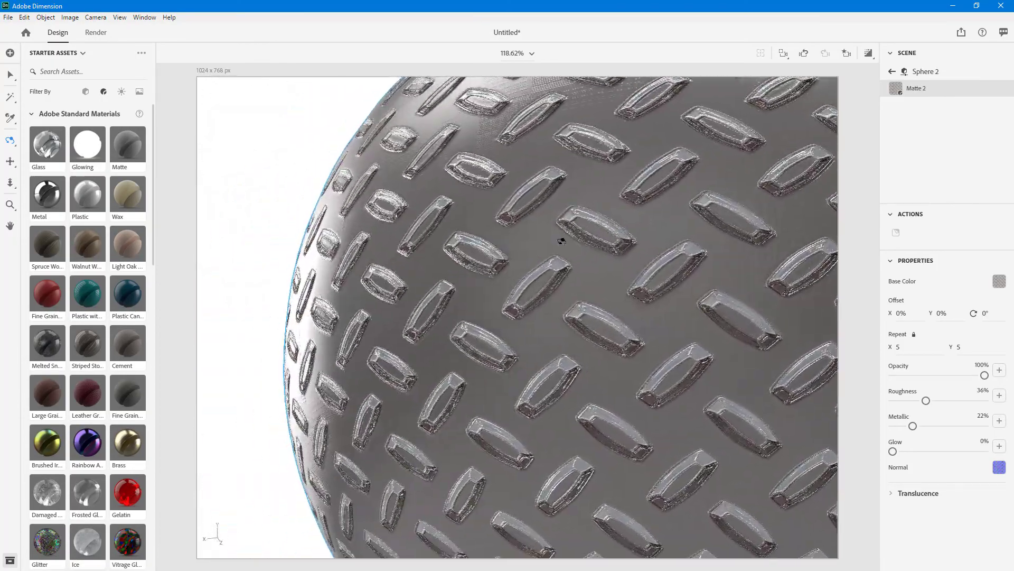
scroll(562, 241, "down", 10)
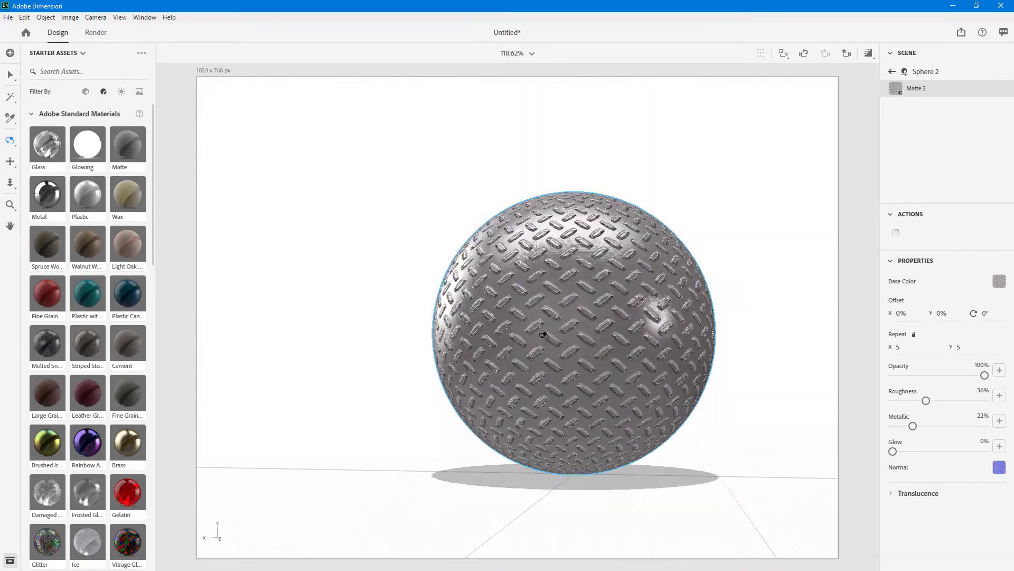
left_click_drag(544, 335, 947, 147)
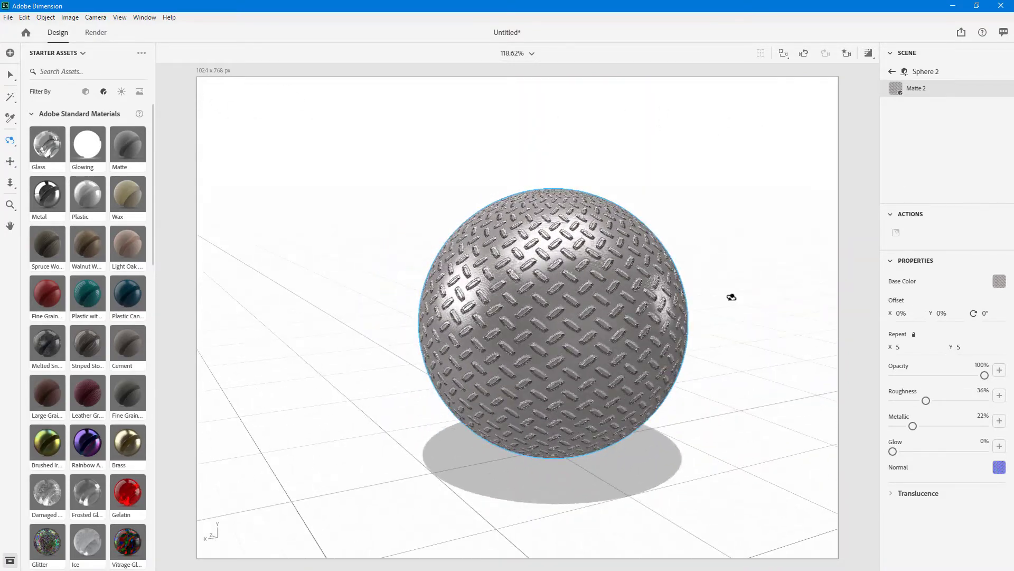
left_click_drag(731, 294, 471, 278)
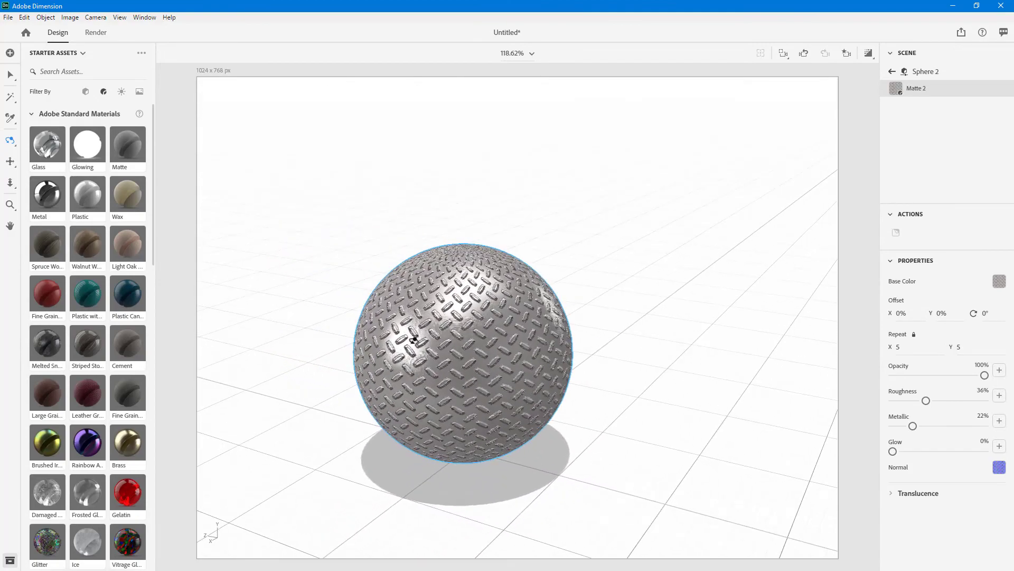